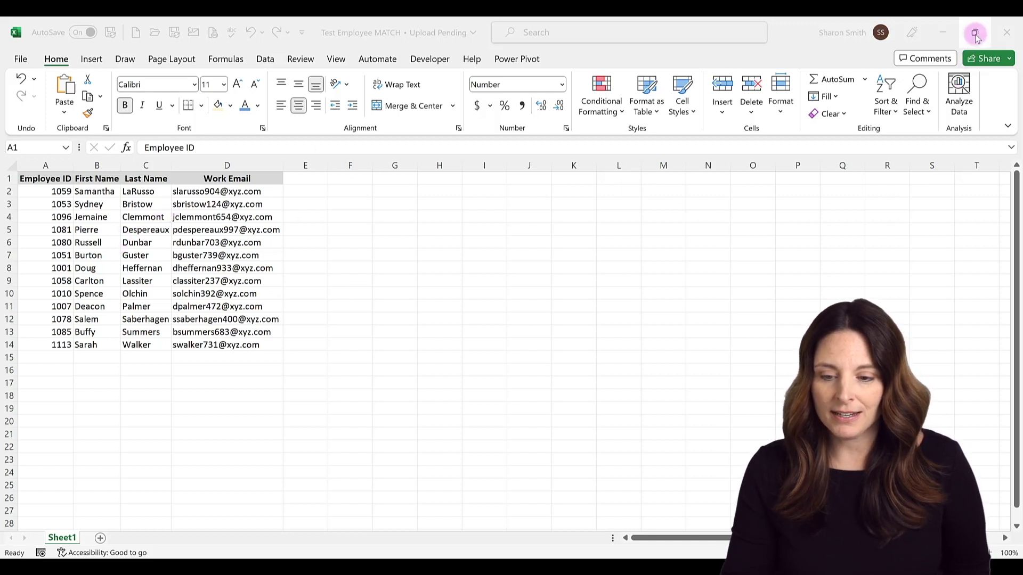
# - Arrange the Test Employee MATCH and Demo Database MATCH workbooks side by side and look through the employee database
pyautogui.moveTo(976, 37)
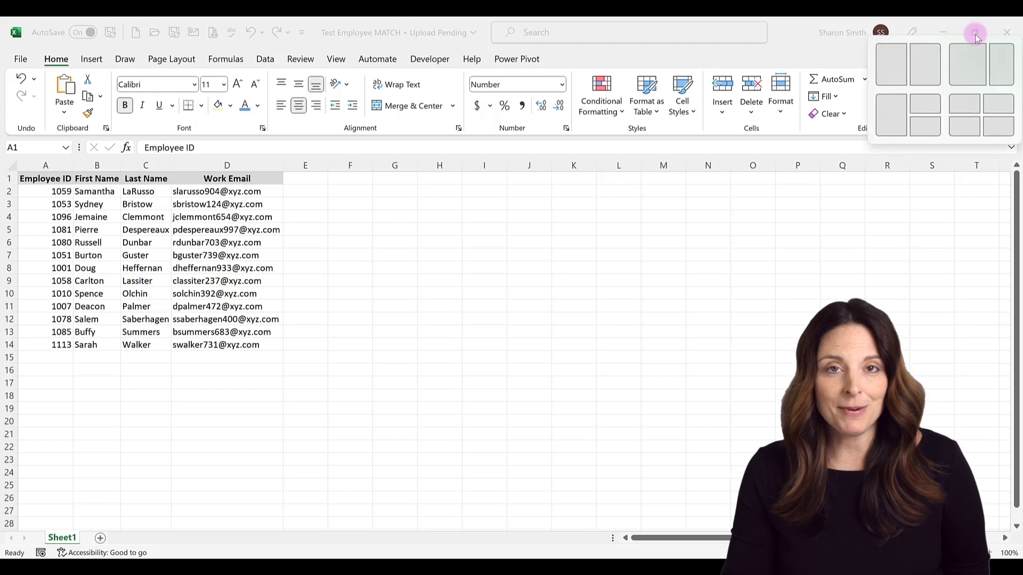
pyautogui.click(925, 65)
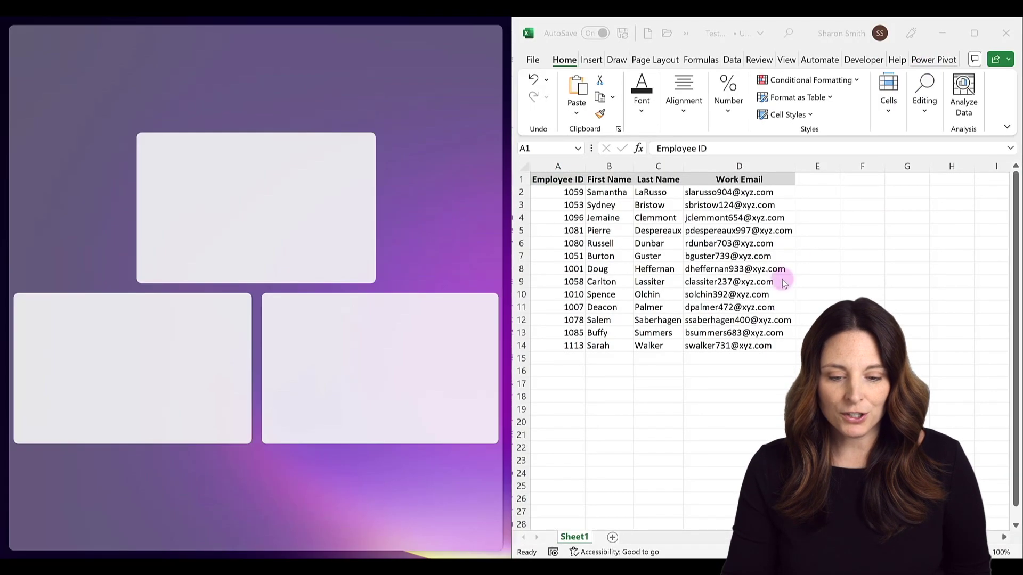
pyautogui.click(242, 235)
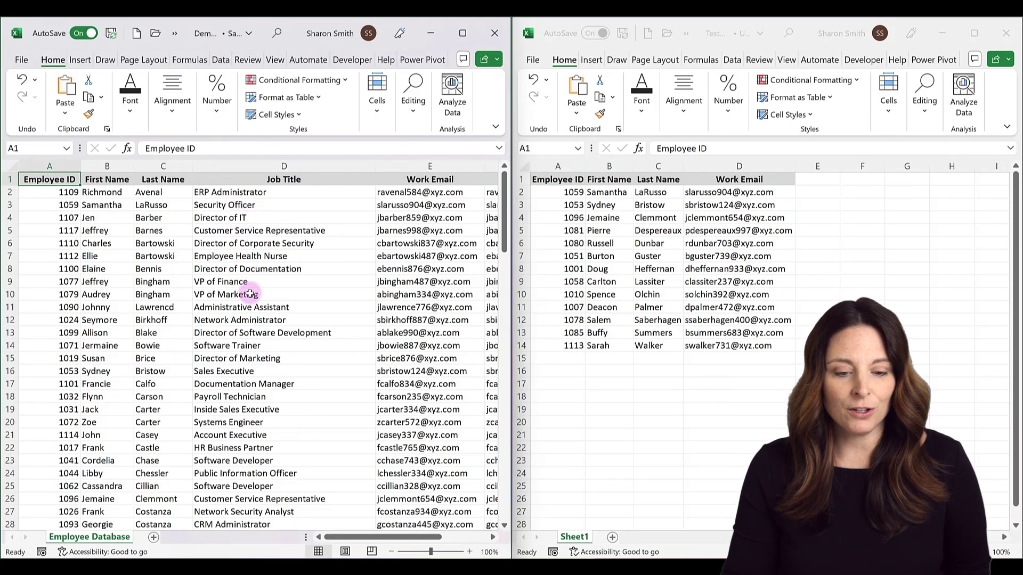
pyautogui.scroll(-6, 250, 294)
pyautogui.scroll(-6, 249, 294)
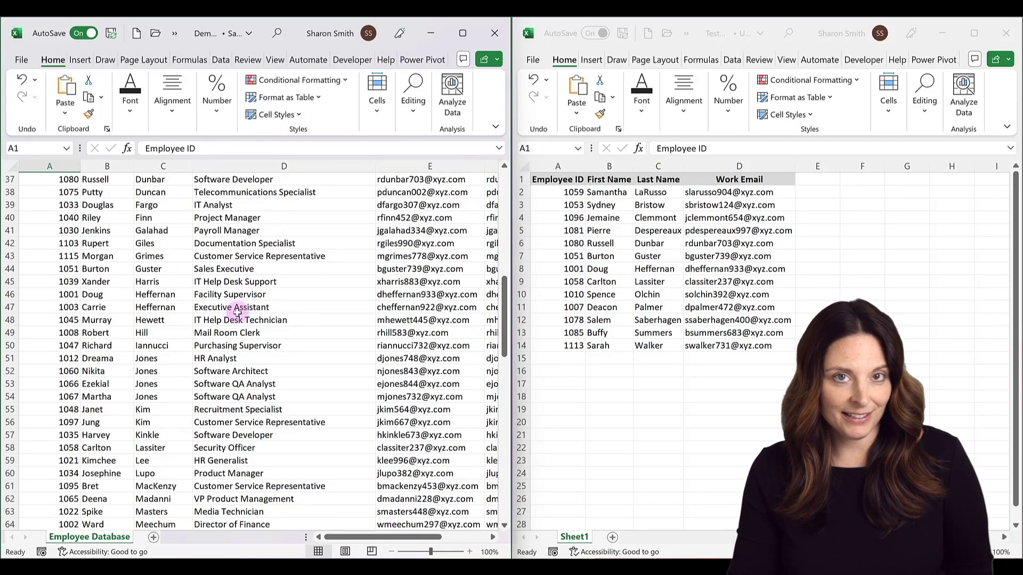
pyautogui.scroll(12, 237, 314)
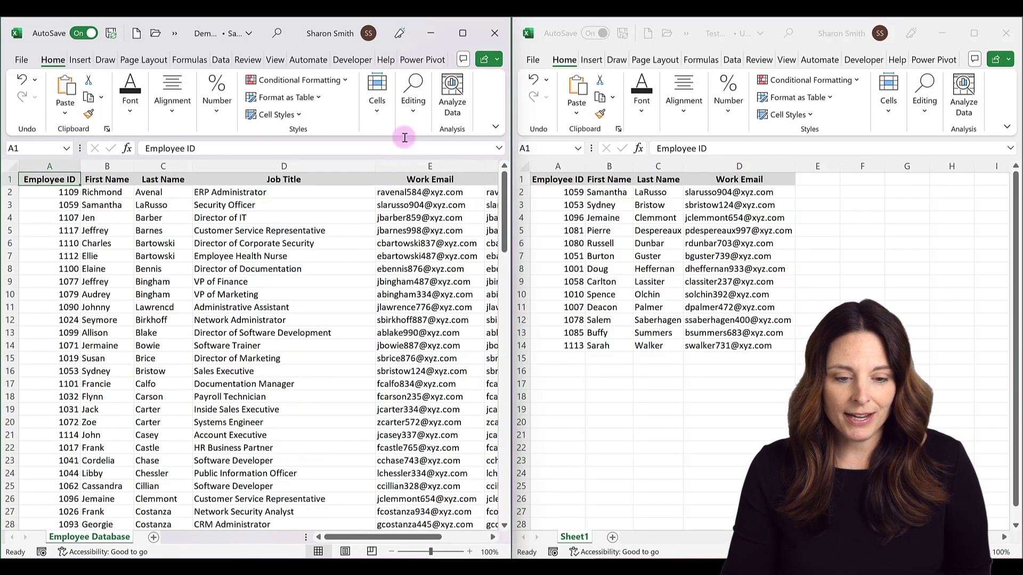
# - Maximize the Demo Database MATCH workbook and insert an empty column before the First Name column
pyautogui.click(463, 34)
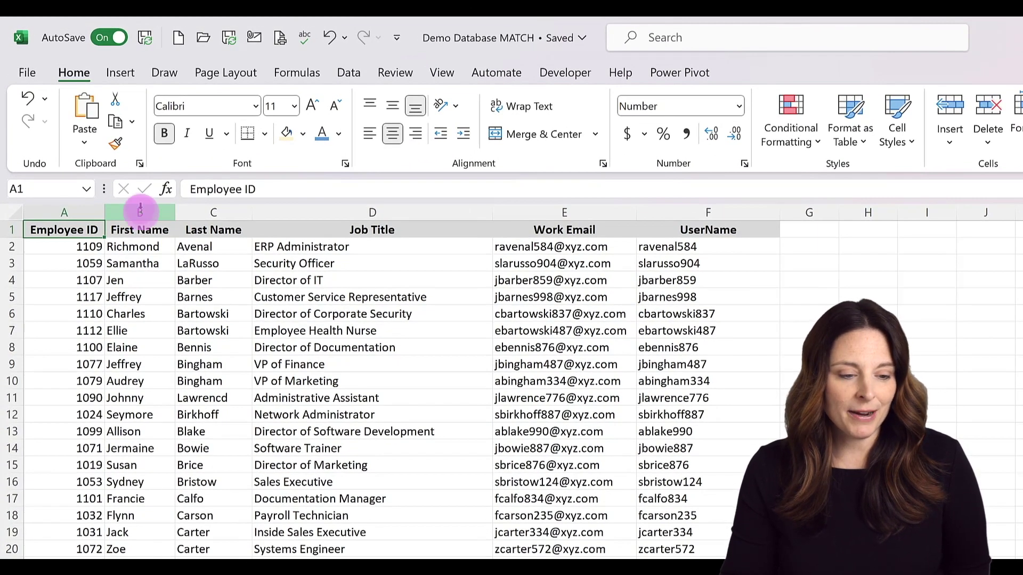
pyautogui.click(139, 212)
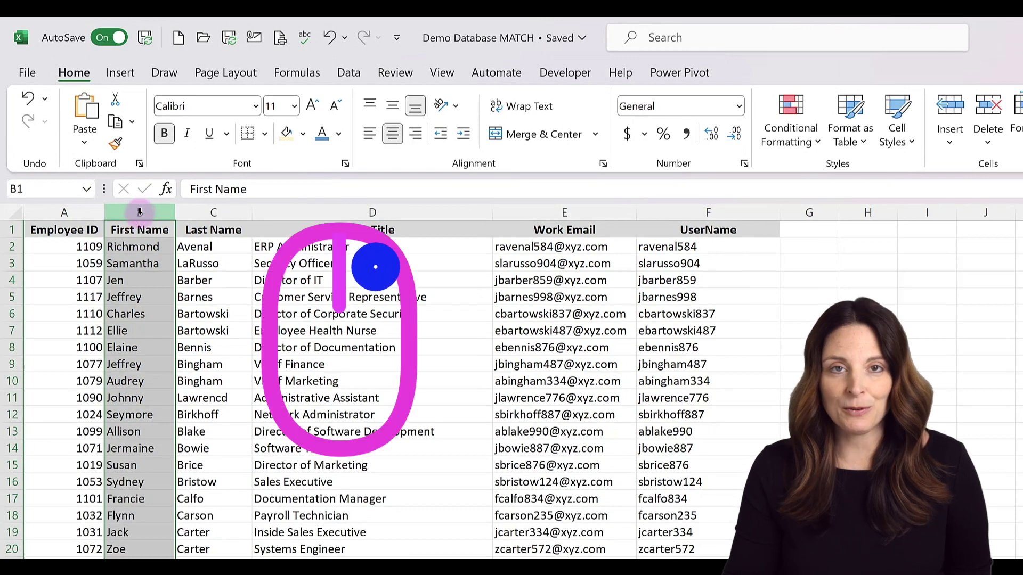
pyautogui.rightClick(140, 212)
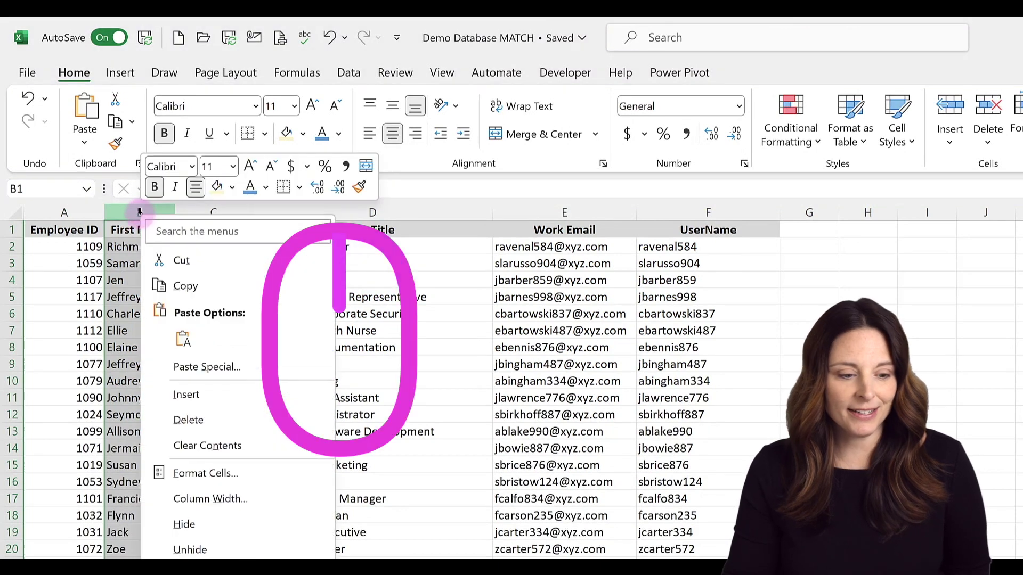
pyautogui.click(199, 401)
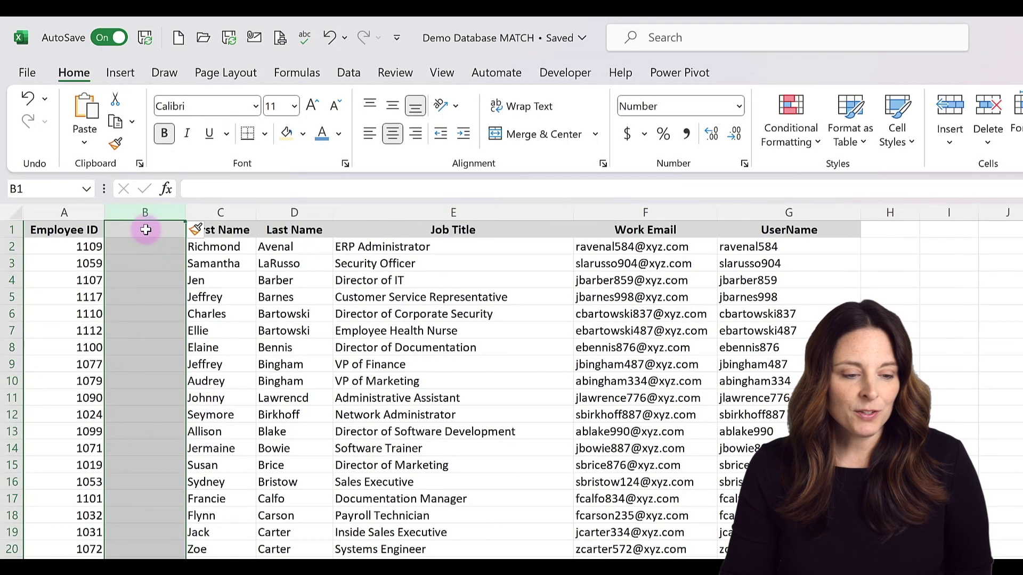
# - Enter the header FIND MATCH in cell B1 and give it a light yellow fill
pyautogui.click(145, 228)
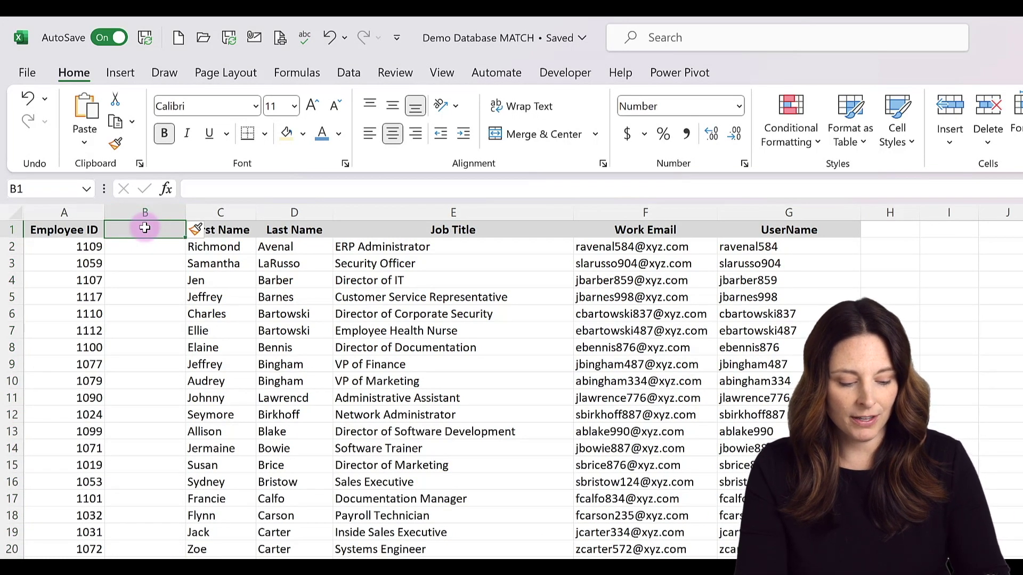
pyautogui.write('FIND MATCH')
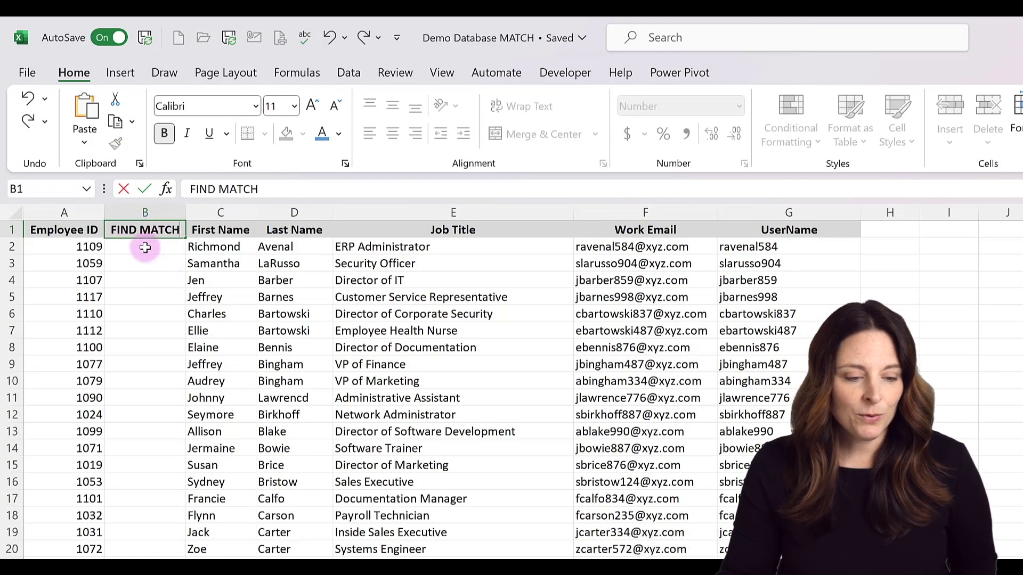
pyautogui.click(145, 248)
pyautogui.click(159, 227)
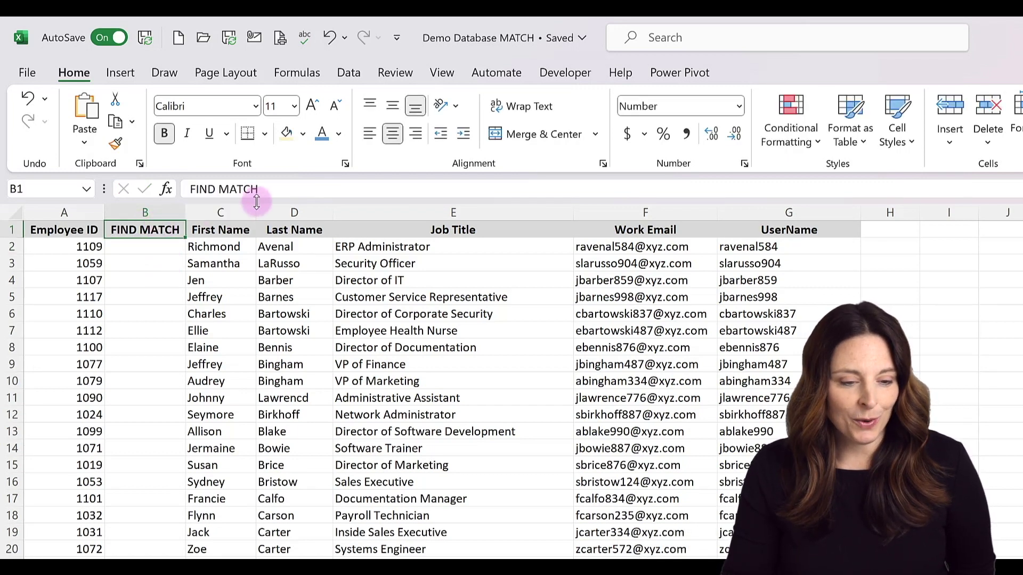
pyautogui.click(288, 136)
# - Begin a MATCH formula in cell B2 with the Employee ID in A2 as its lookup value
pyautogui.click(145, 245)
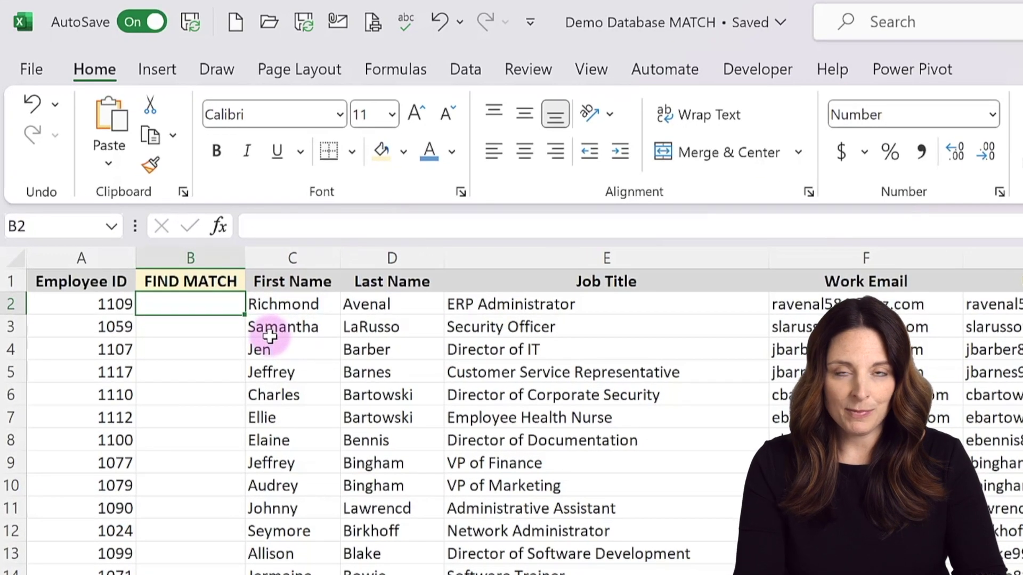
pyautogui.write('=MATCH')
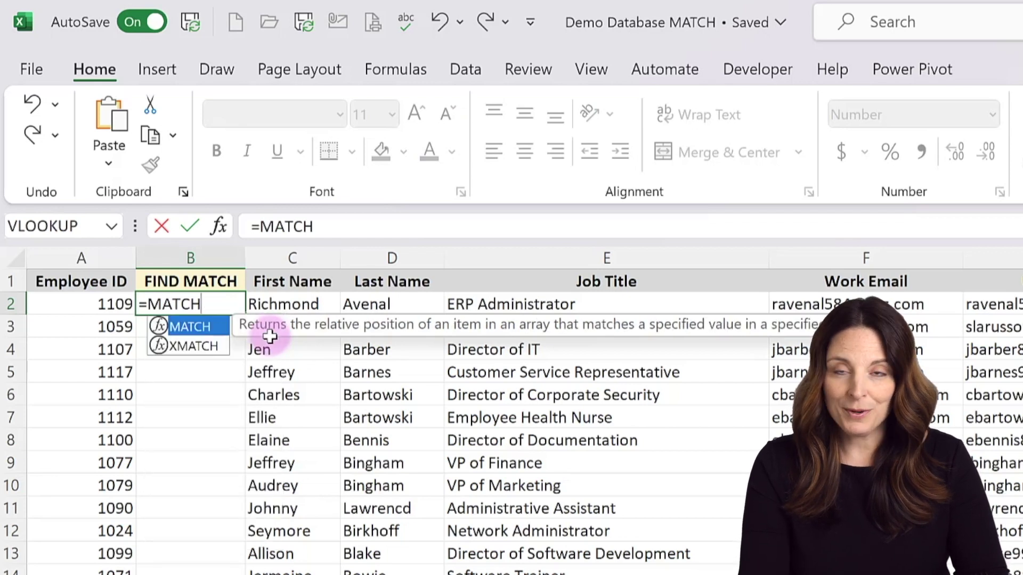
pyautogui.write('(')
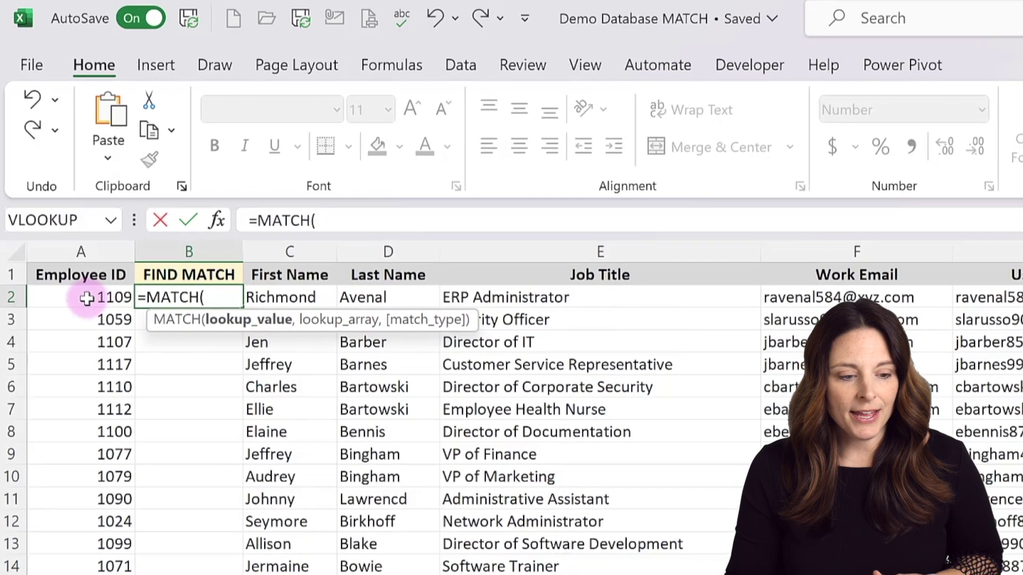
pyautogui.click(87, 298)
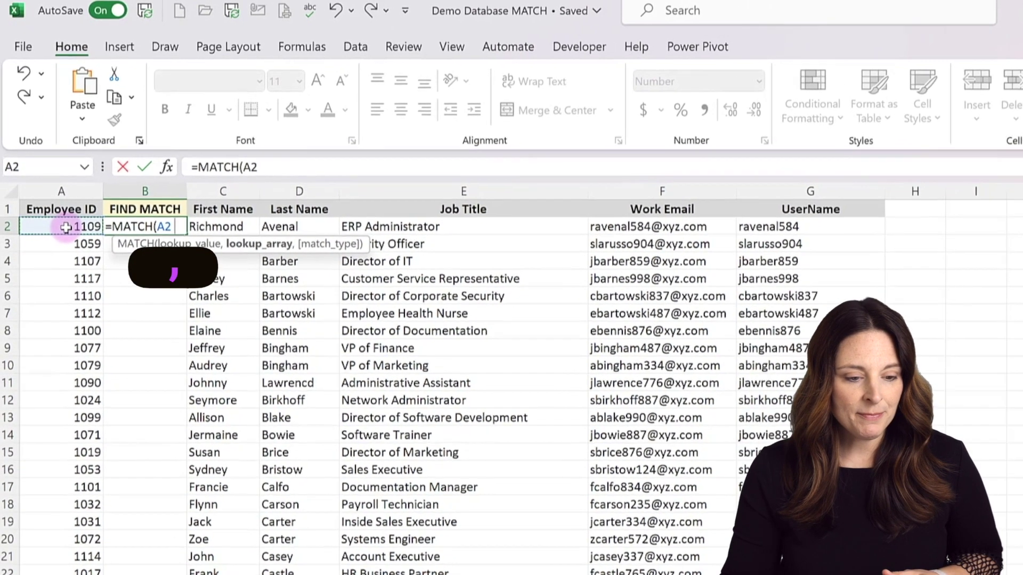
pyautogui.write(',')
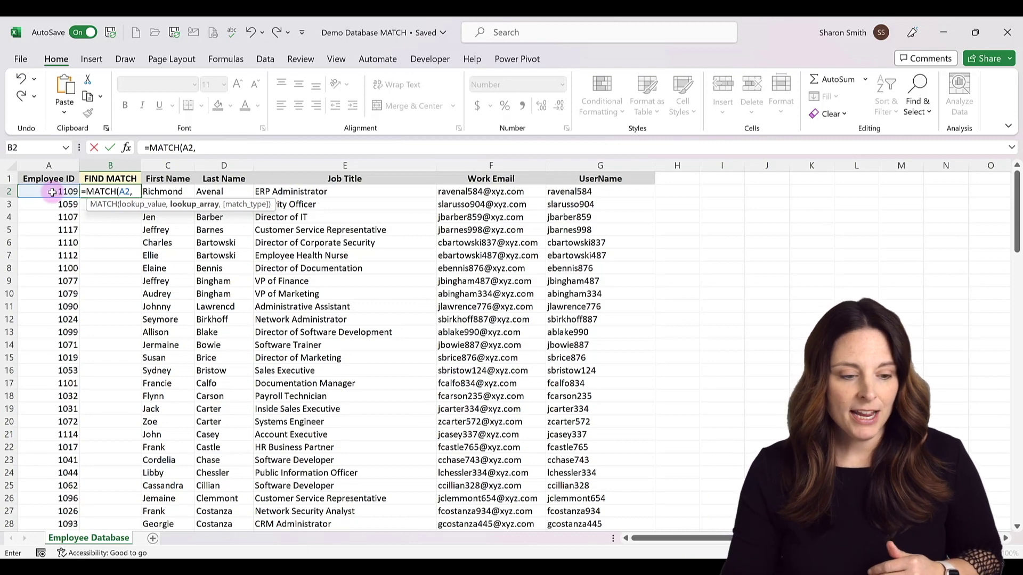
# - Complete the MATCH formula with column A of Sheet1 in Test Employee MATCH.xlsx as lookup array and exact match type 0
pyautogui.moveTo(623, 573)
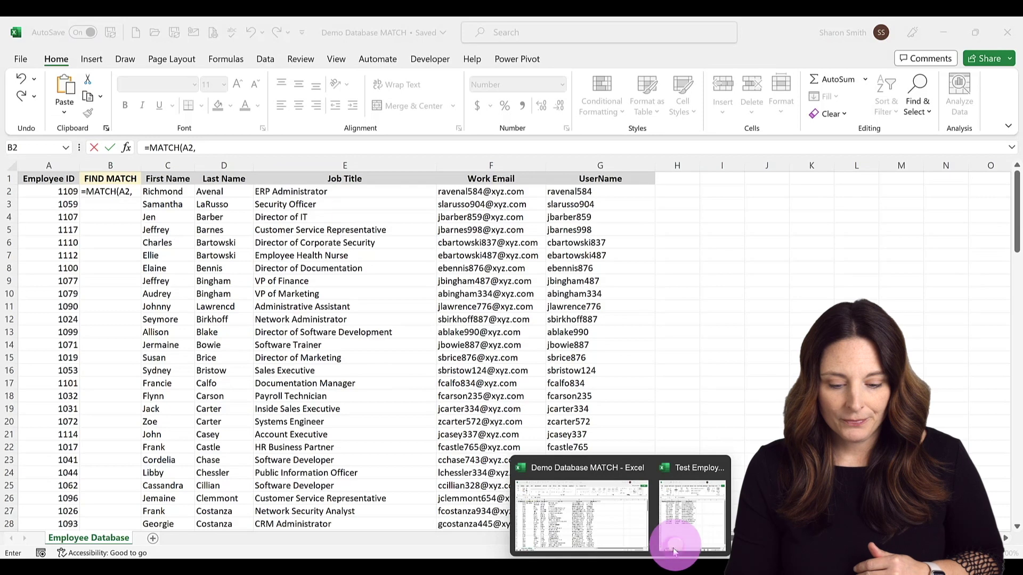
pyautogui.click(673, 548)
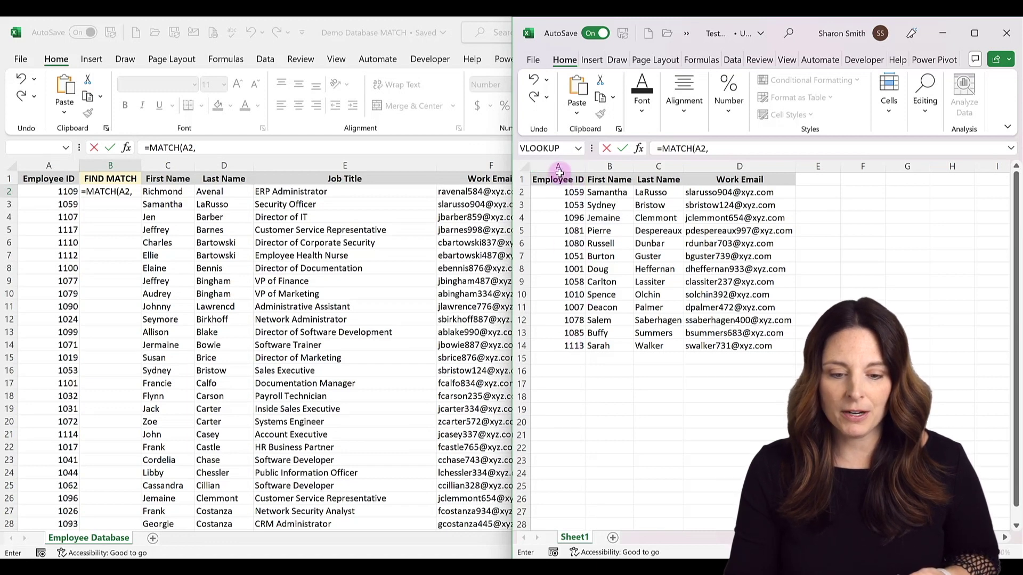
pyautogui.click(560, 167)
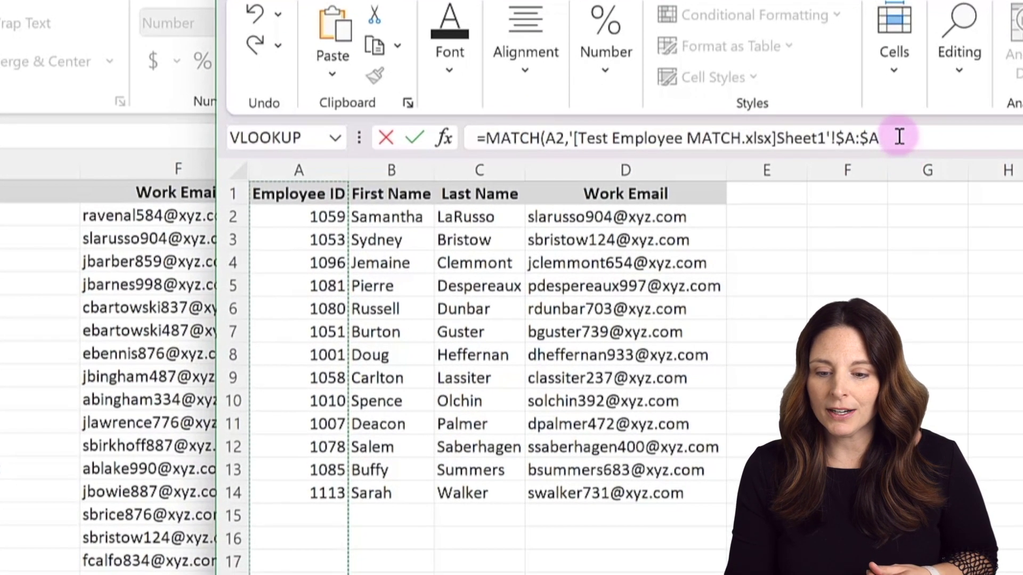
pyautogui.click(898, 137)
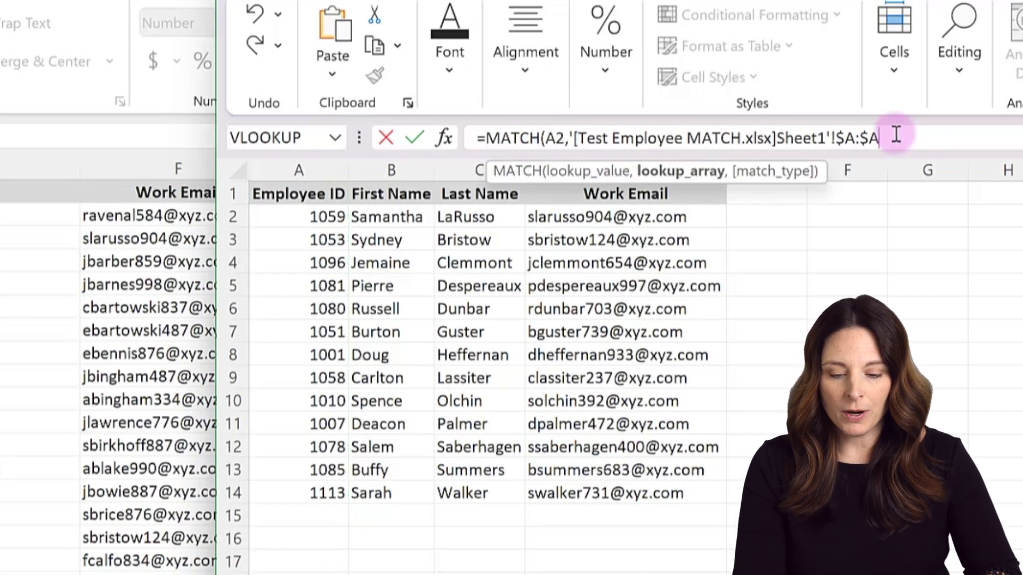
pyautogui.write(',')
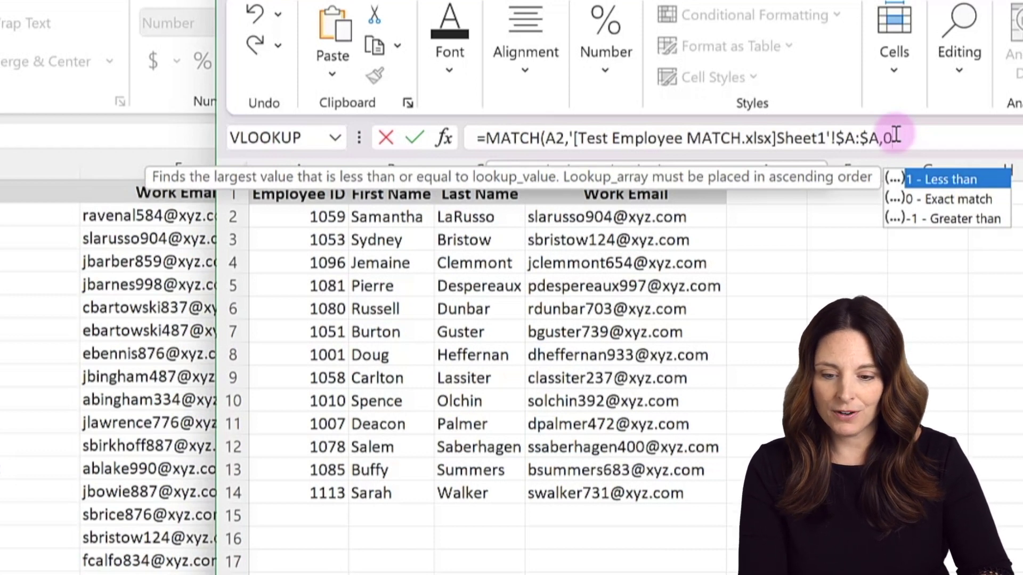
pyautogui.write('0')
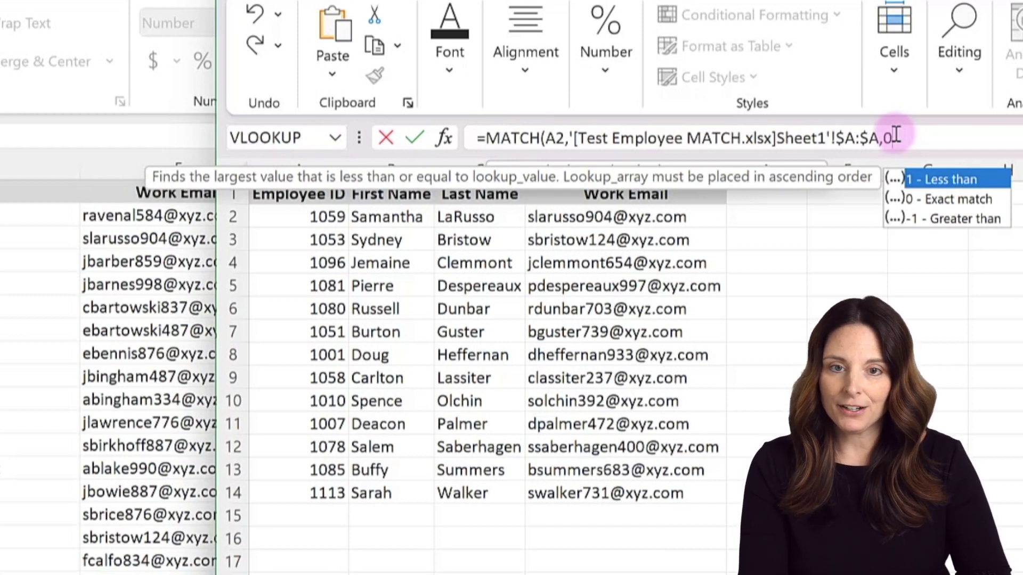
pyautogui.write(')')
pyautogui.press('Return')
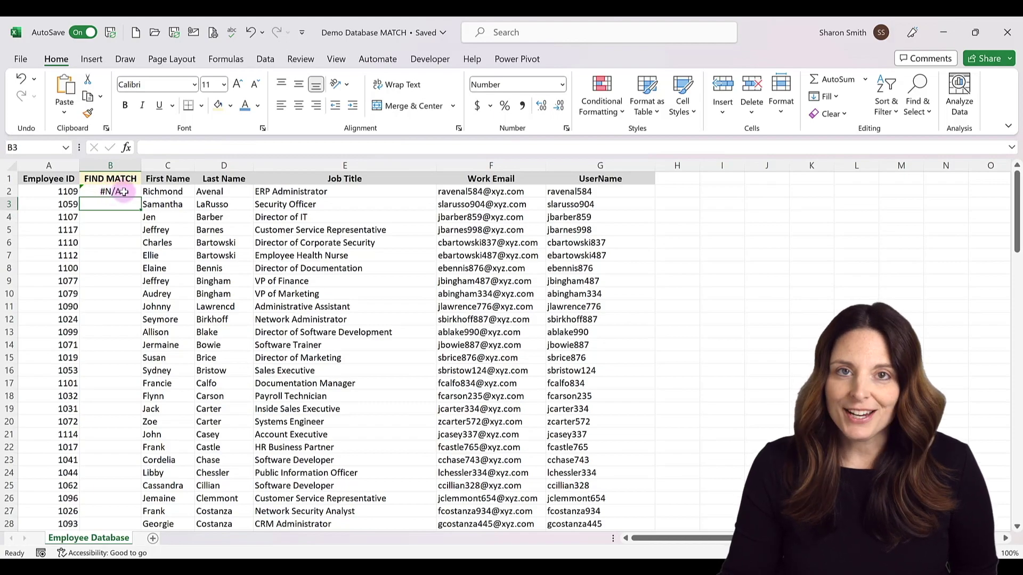
# - Fill the MATCH formula from B2 down the whole FIND MATCH column and review the results
pyautogui.click(123, 192)
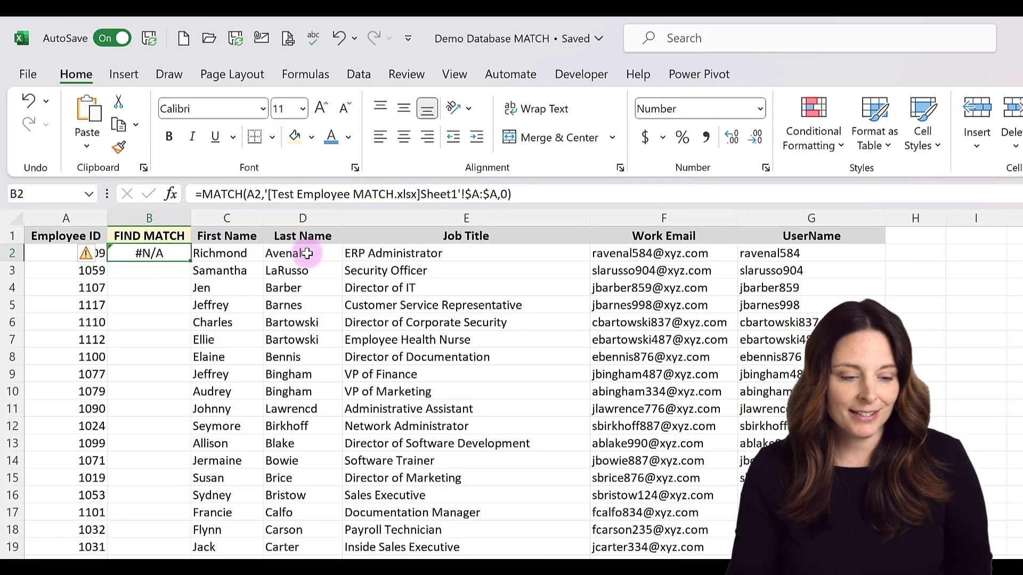
pyautogui.doubleClick(190, 261)
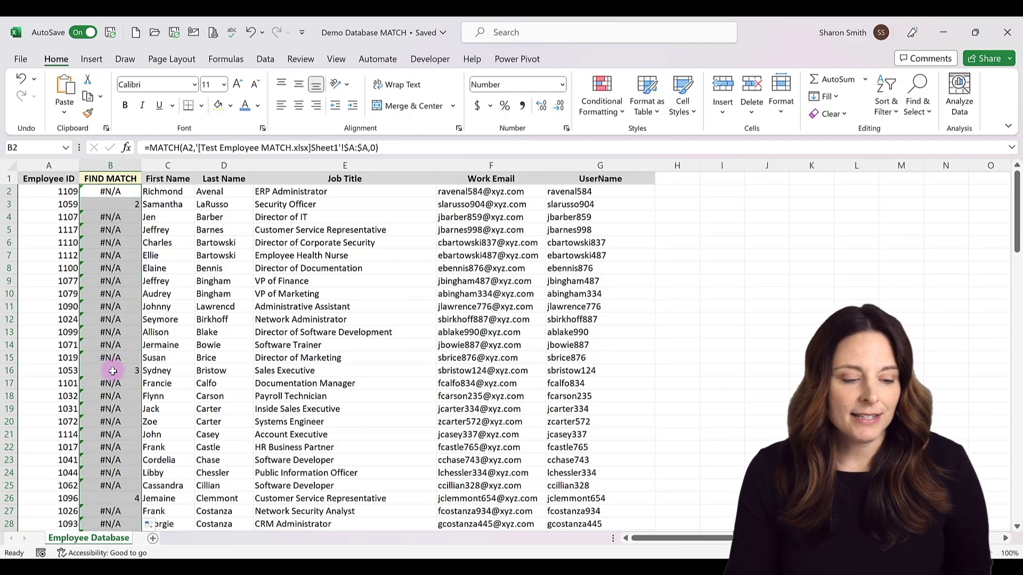
pyautogui.scroll(-1, 112, 371)
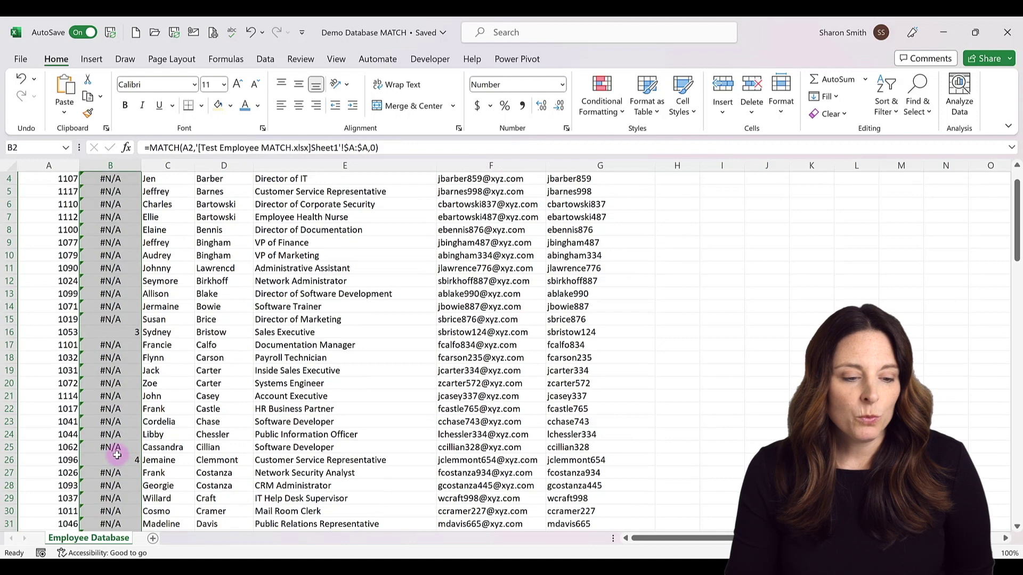
pyautogui.scroll(1, 117, 455)
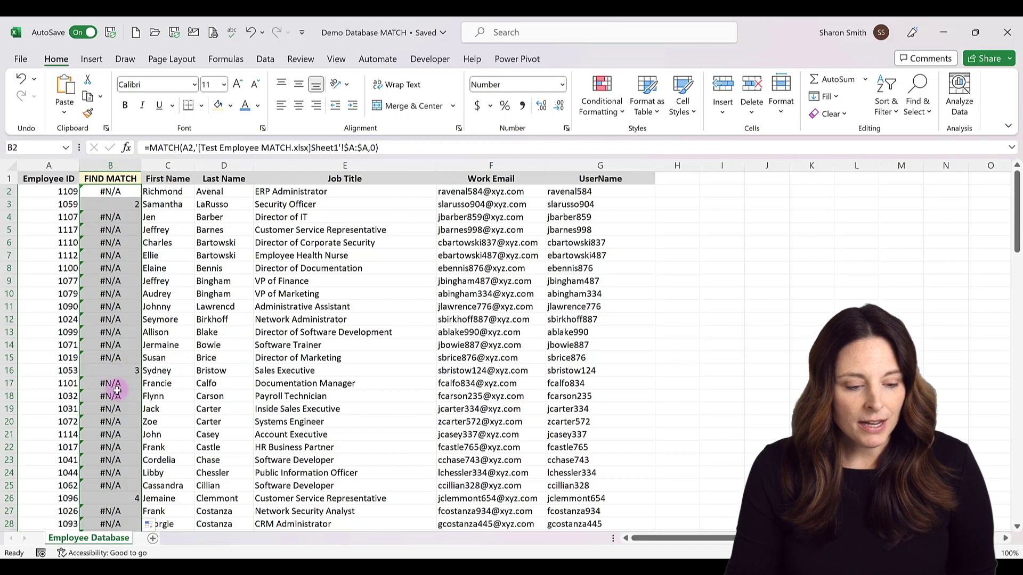
pyautogui.scroll(-4, 117, 391)
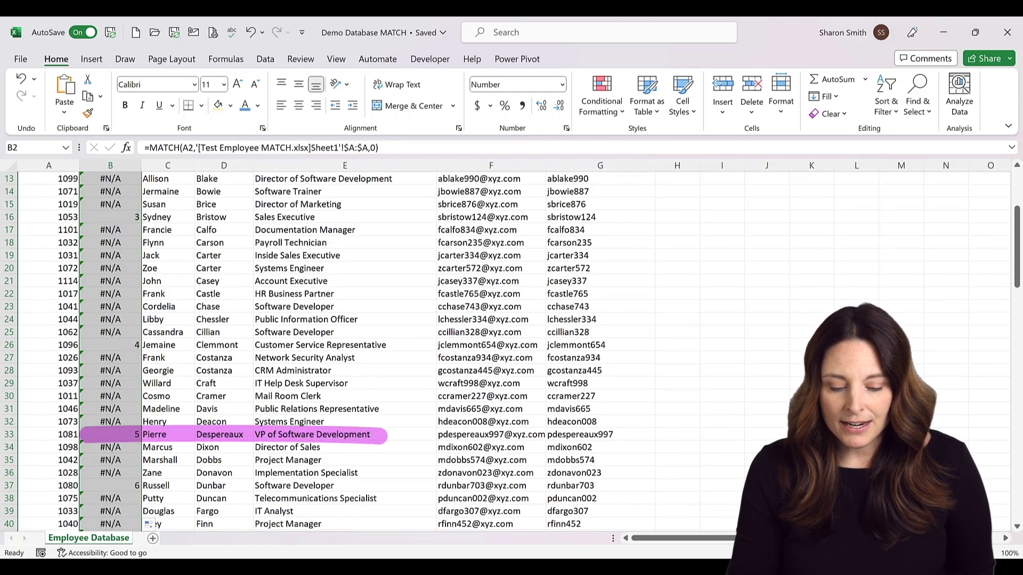
pyautogui.click(623, 515)
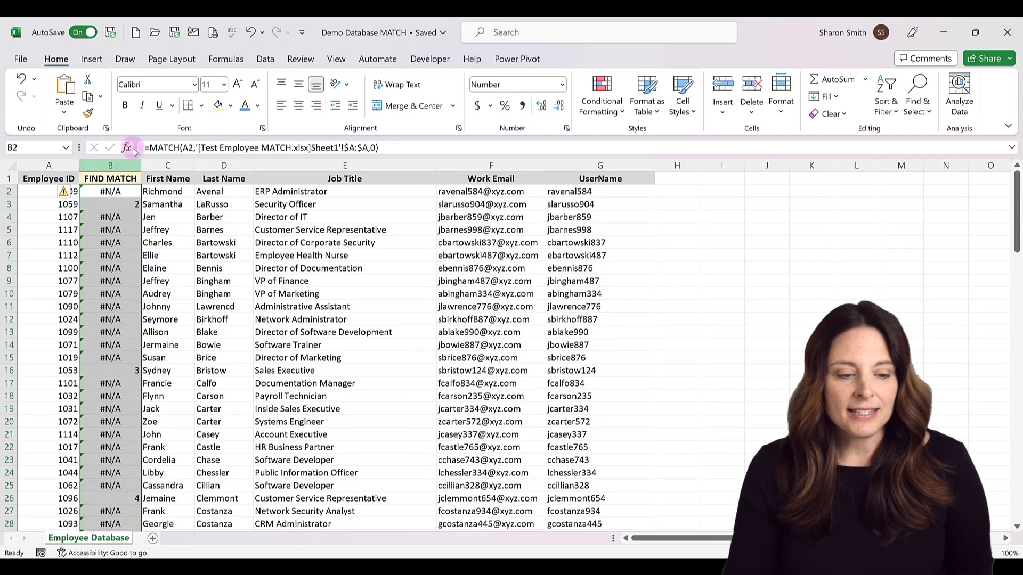
# - Wrap the MATCH formula in cell B2 in an ISNUMBER function, giving =ISNUMBER(MATCH(A2,'[Test Employee MATCH.xlsx]Sheet1'!$A:$A,0))
pyautogui.click(150, 147)
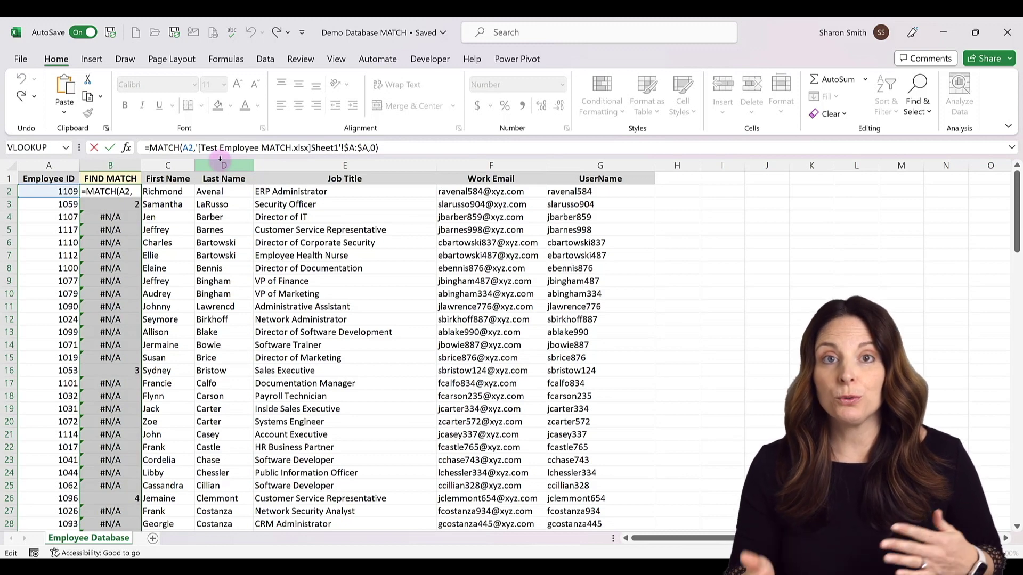
pyautogui.click(153, 149)
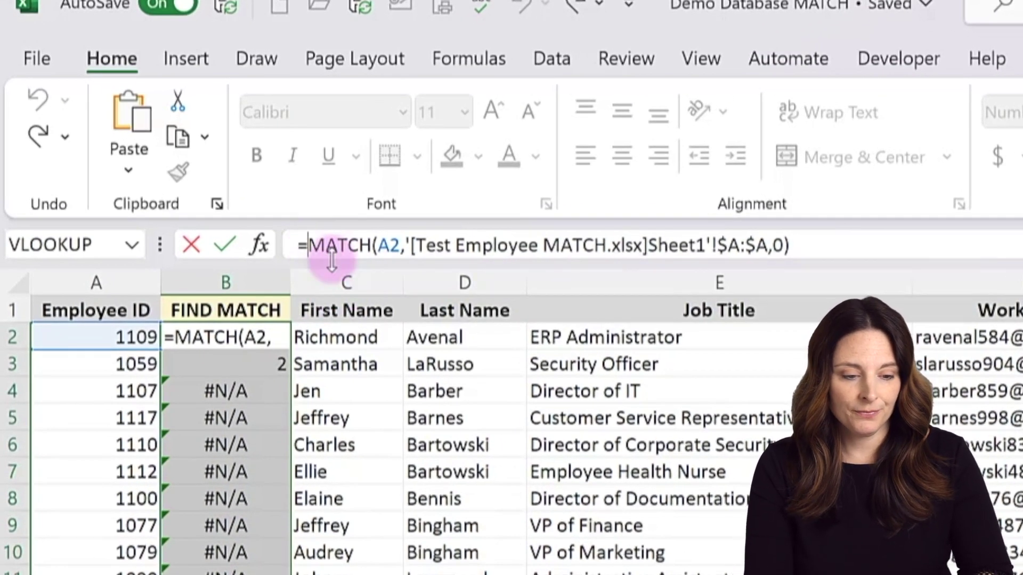
pyautogui.write('ISNUMBER')
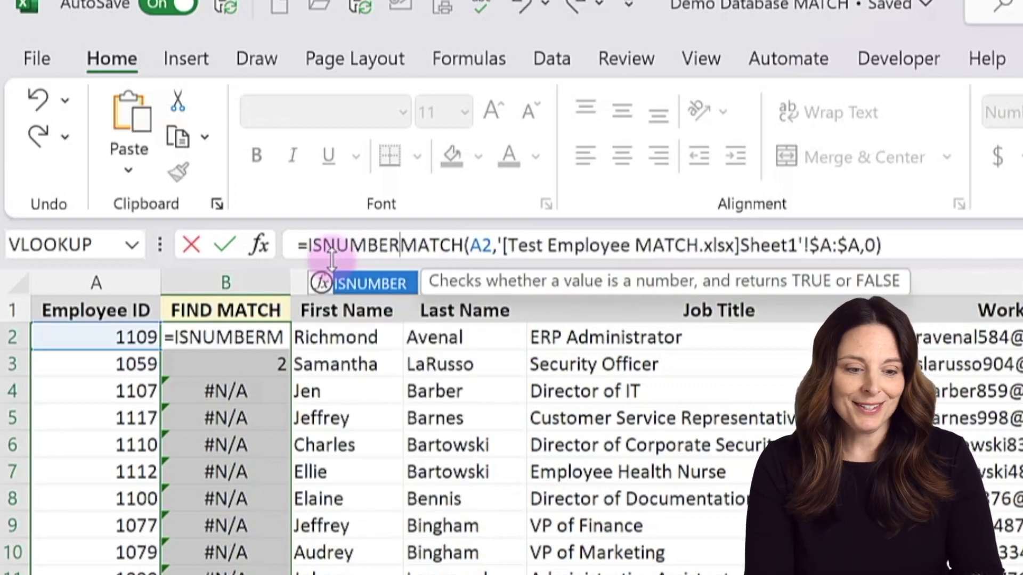
pyautogui.write('(')
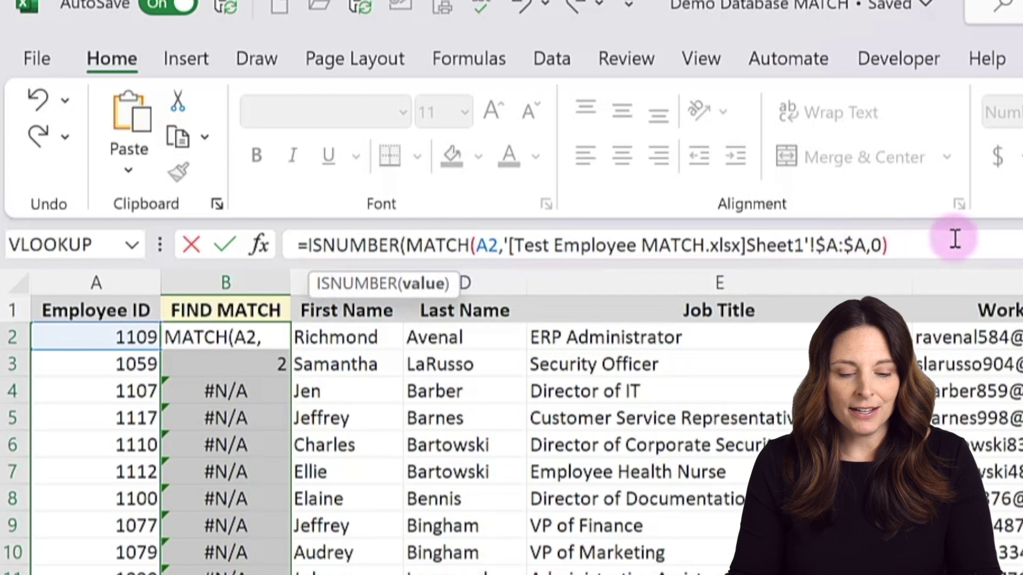
pyautogui.click(921, 247)
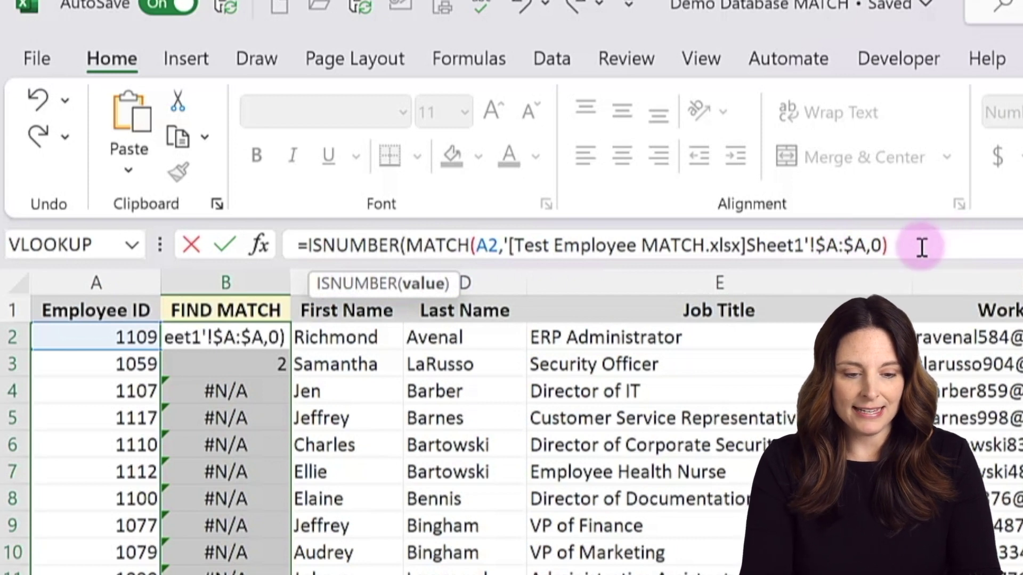
pyautogui.write(')')
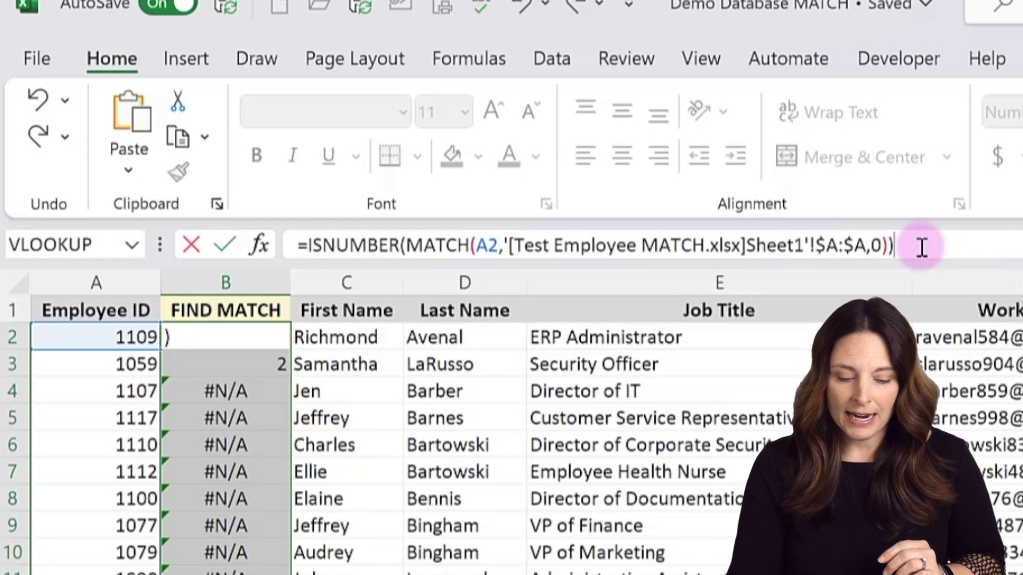
pyautogui.press('Return')
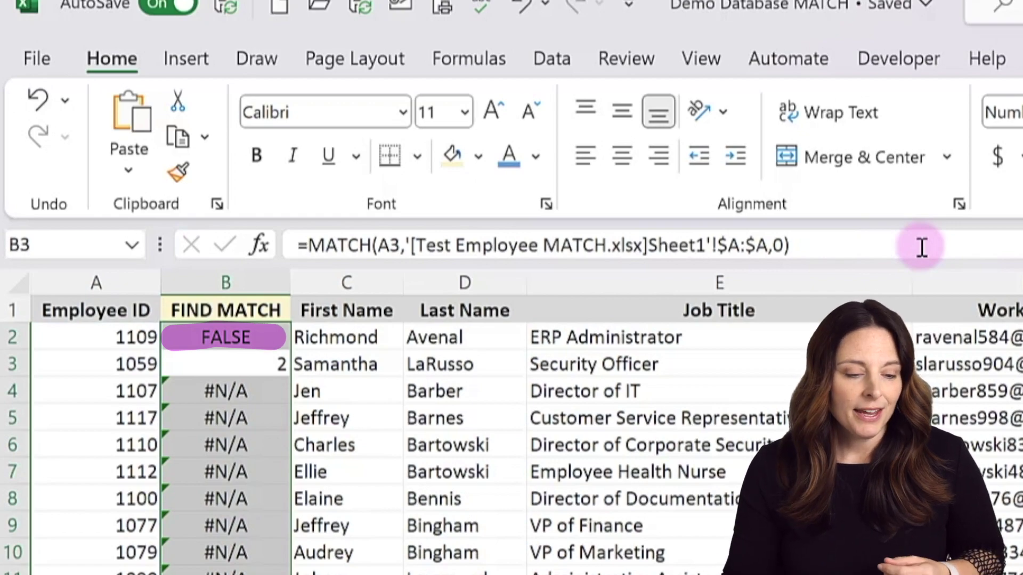
# - Fill the ISNUMBER formula from B2 down the whole FIND MATCH column
pyautogui.click(247, 335)
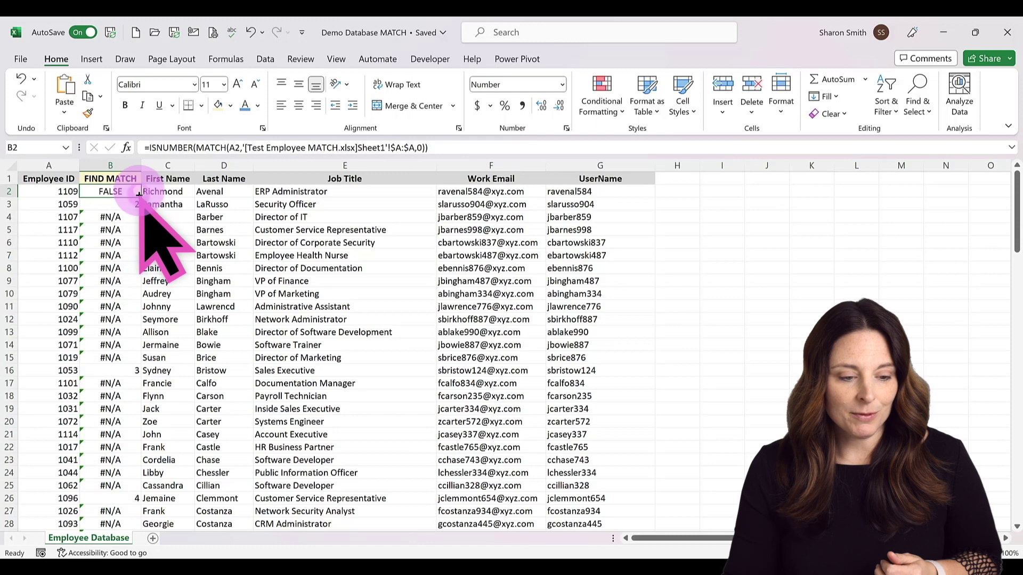
pyautogui.doubleClick(140, 197)
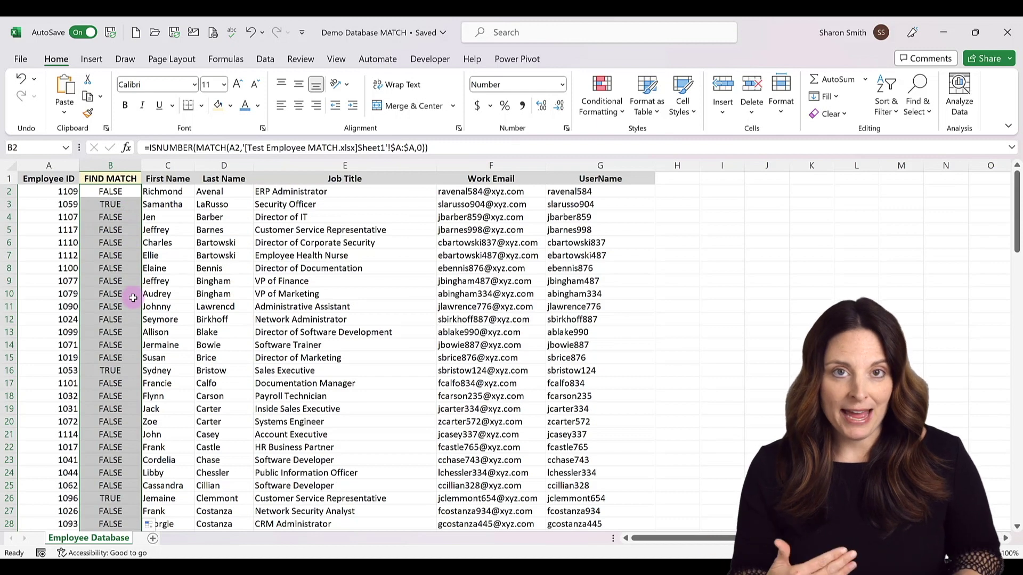
pyautogui.press('Up')
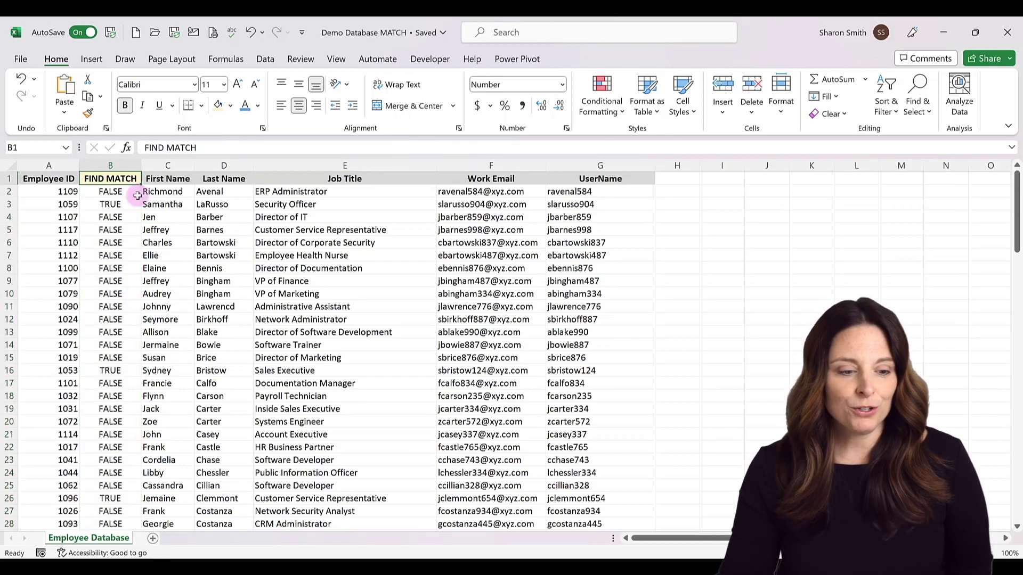
# - Highlight cells in column B containing the text TRUE with the conditional format Yellow Fill with Dark Yellow Text
pyautogui.click(111, 166)
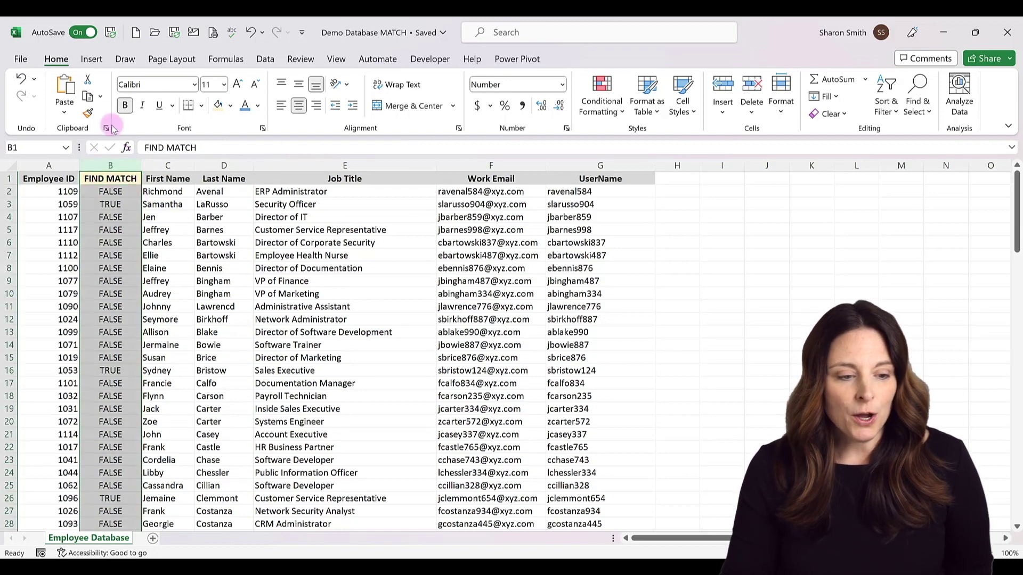
pyautogui.click(62, 60)
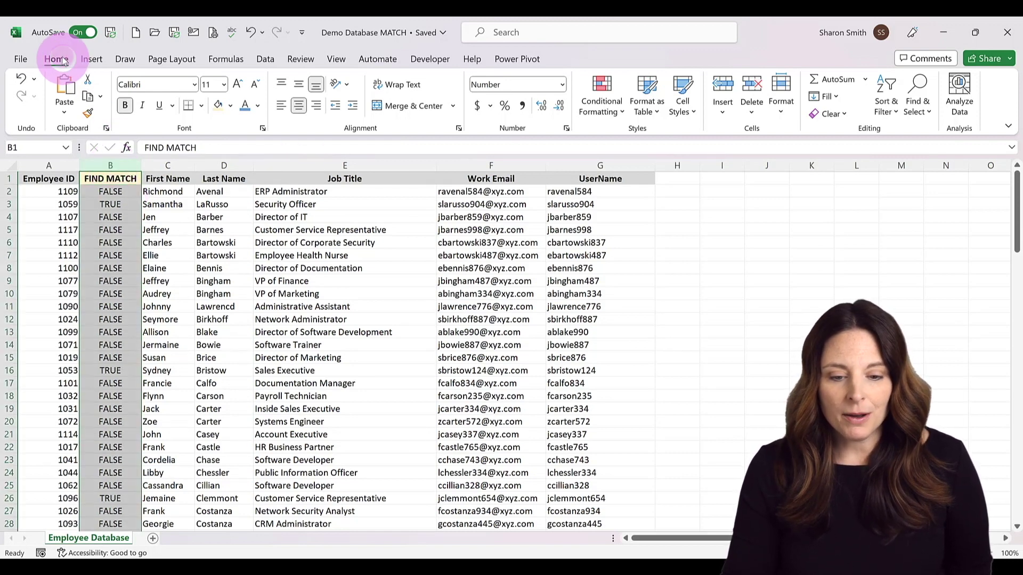
pyautogui.click(602, 110)
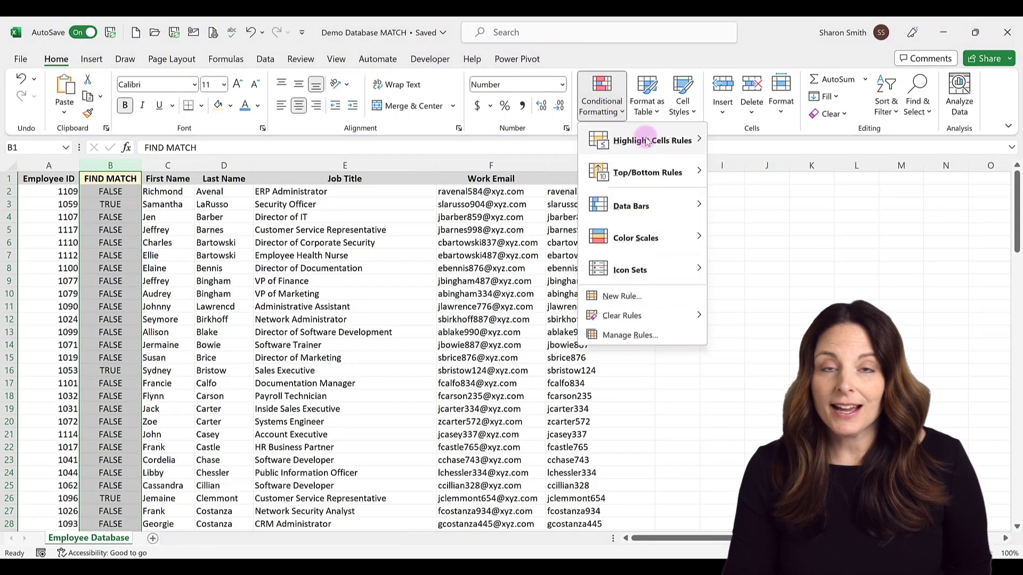
pyautogui.click(650, 143)
pyautogui.click(773, 274)
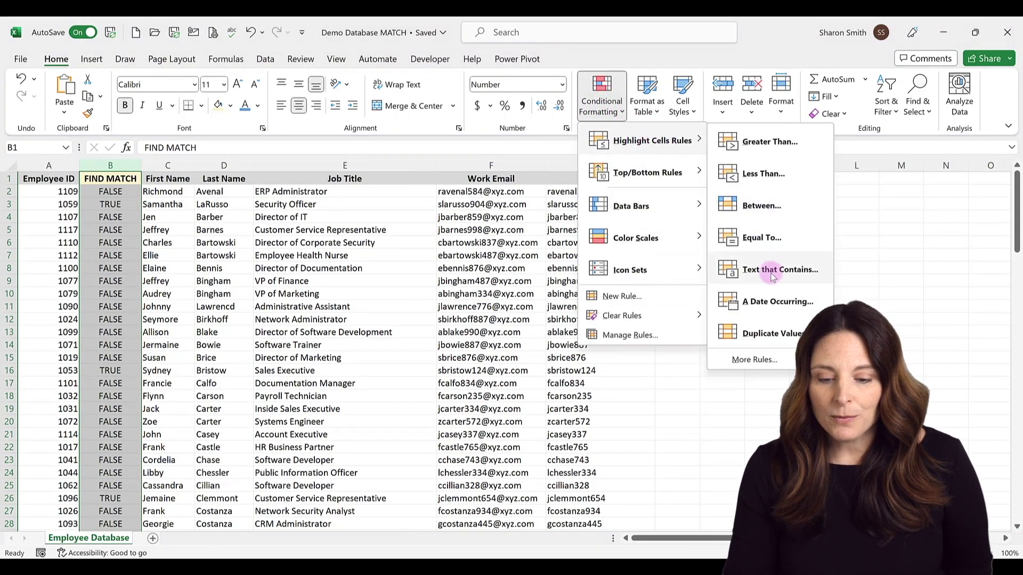
pyautogui.press('Escape')
pyautogui.press('Escape')
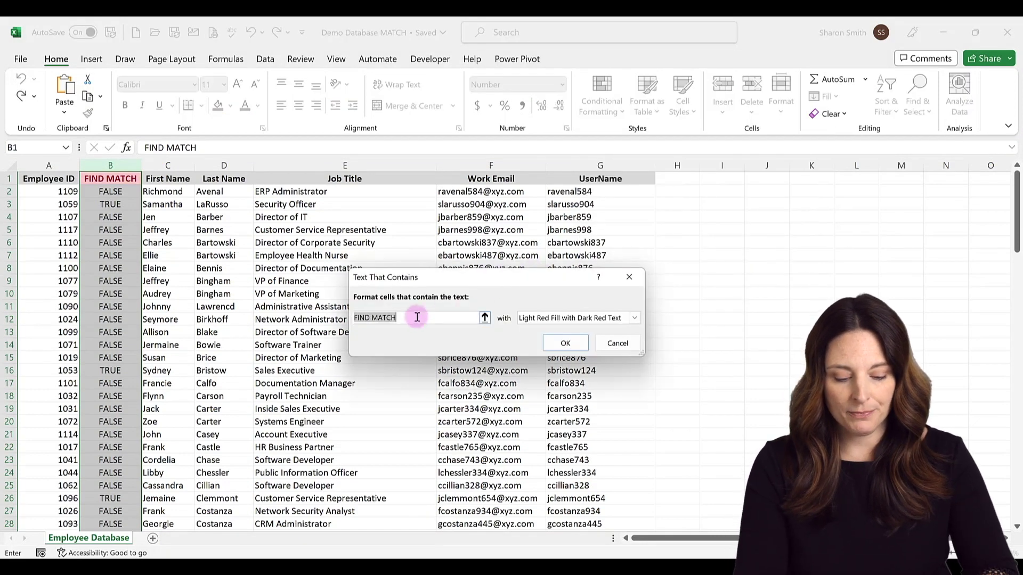
pyautogui.write('TRUE')
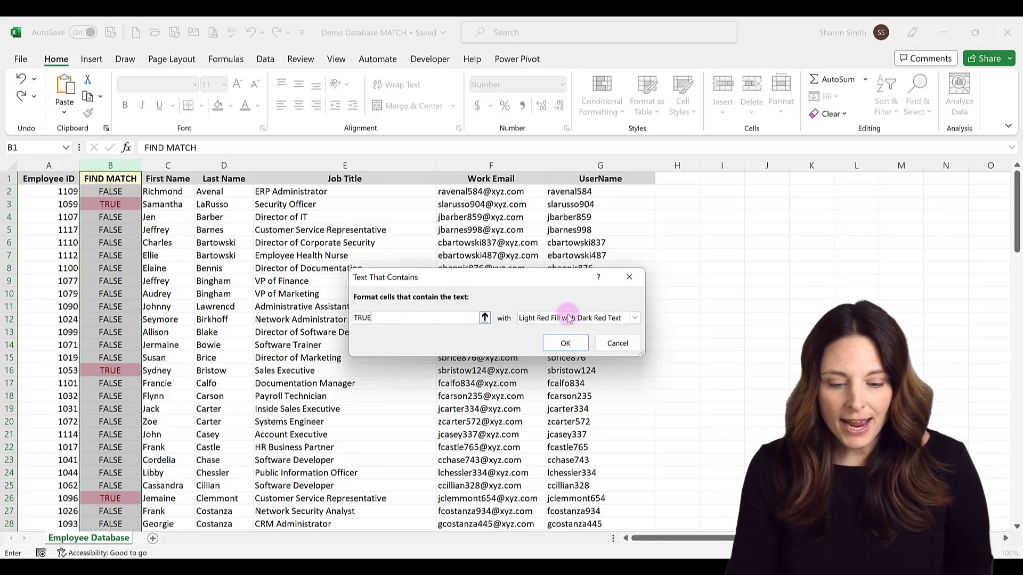
pyautogui.click(634, 319)
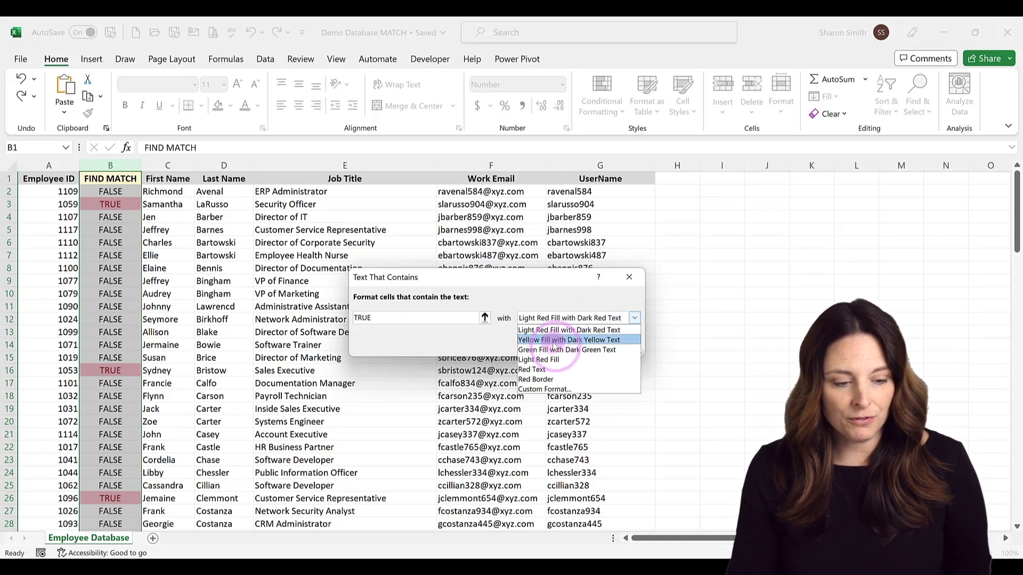
pyautogui.click(556, 340)
pyautogui.click(566, 343)
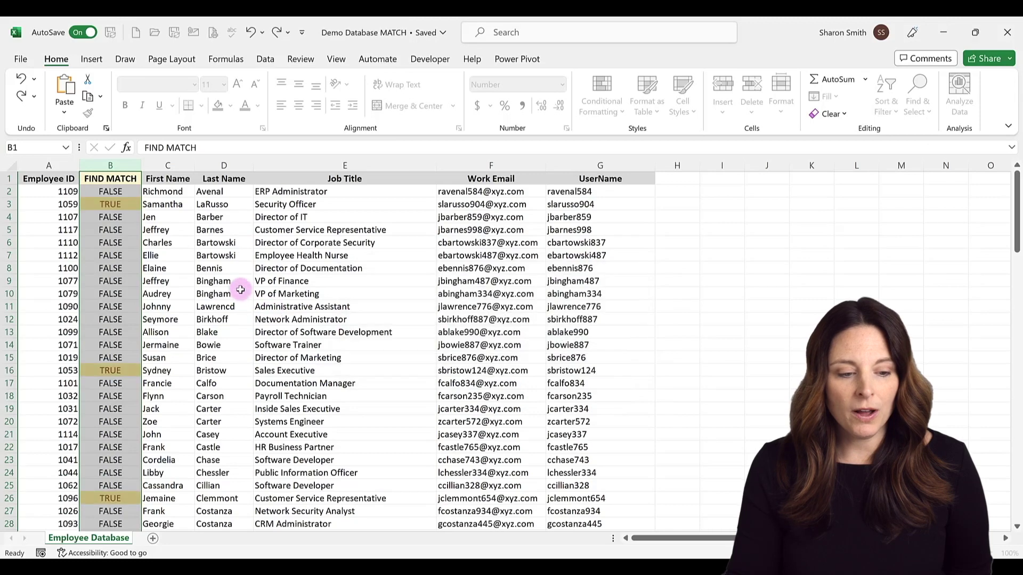
pyautogui.click(119, 231)
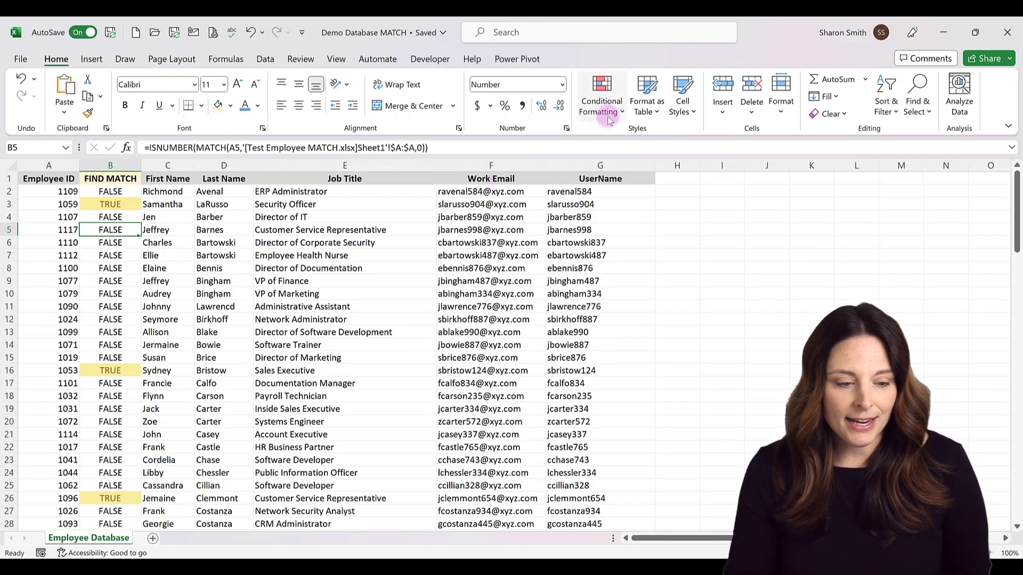
# - Clear the conditional formatting rules from the entire sheet
pyautogui.click(110, 166)
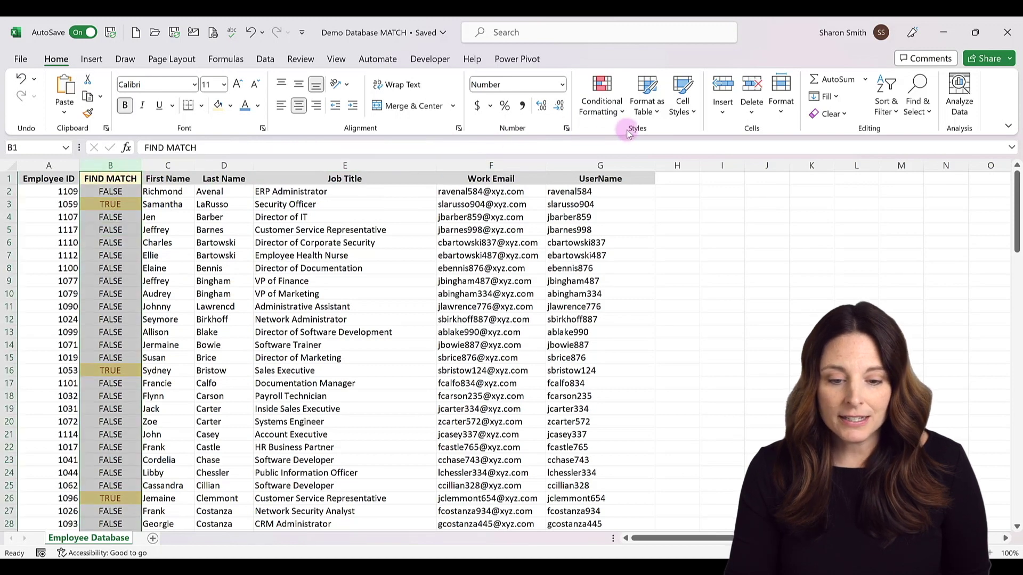
pyautogui.click(615, 122)
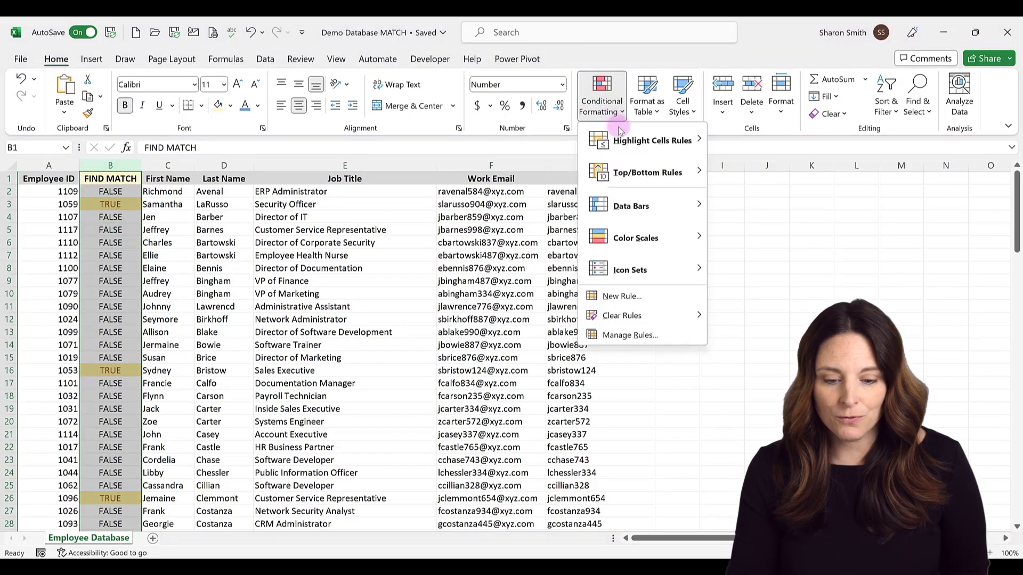
pyautogui.moveTo(699, 320)
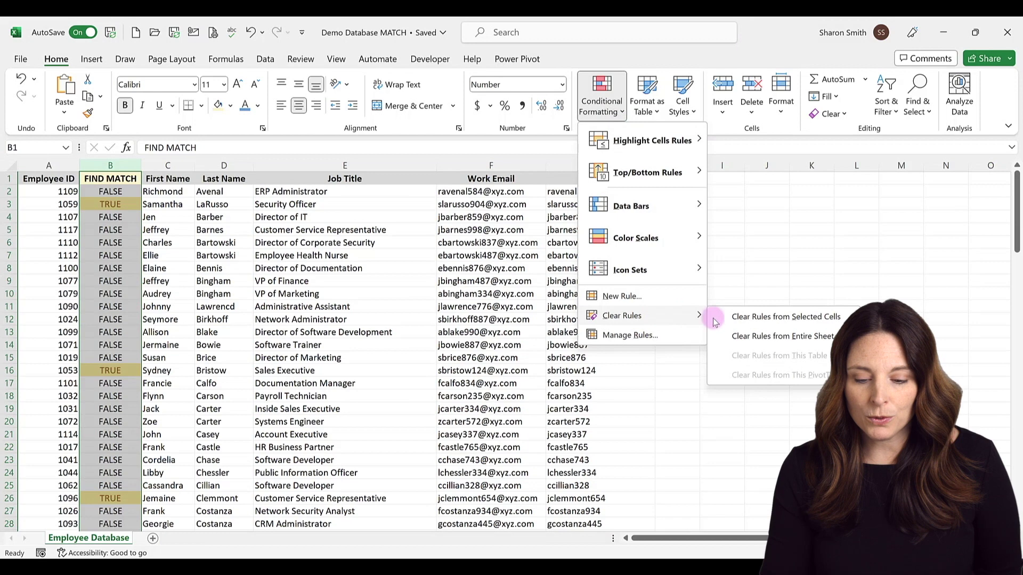
pyautogui.click(756, 337)
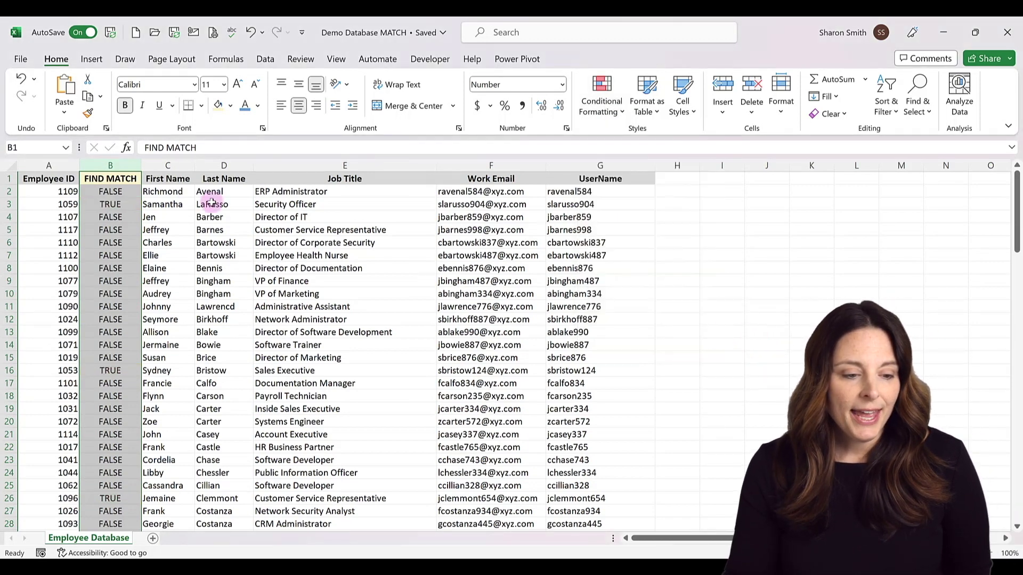
# - Select all employee records from A2 across to column G and down to the last row, leaving out the header row
pyautogui.click(59, 190)
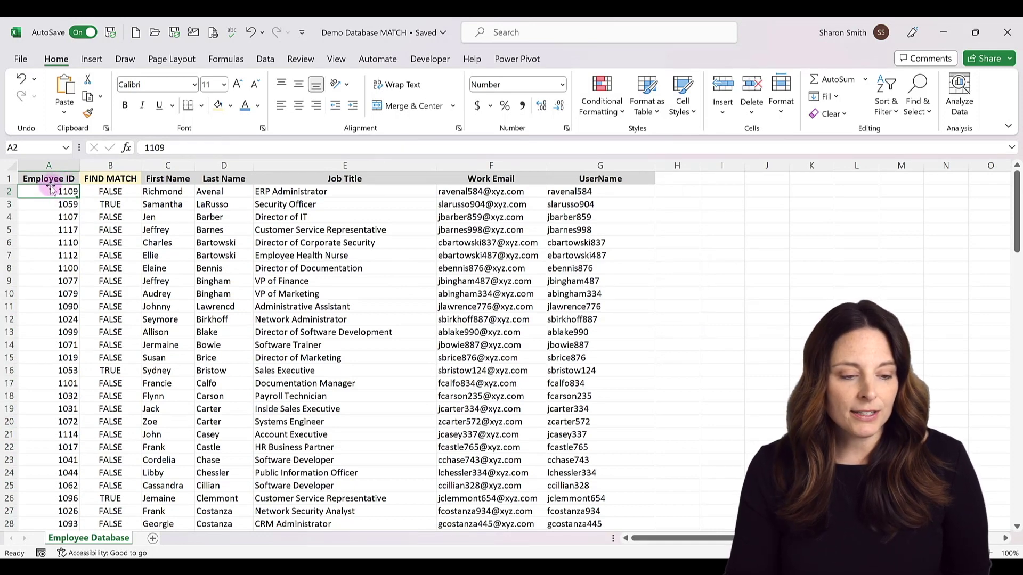
pyautogui.moveTo(49, 190); pyautogui.dragTo(590, 191)
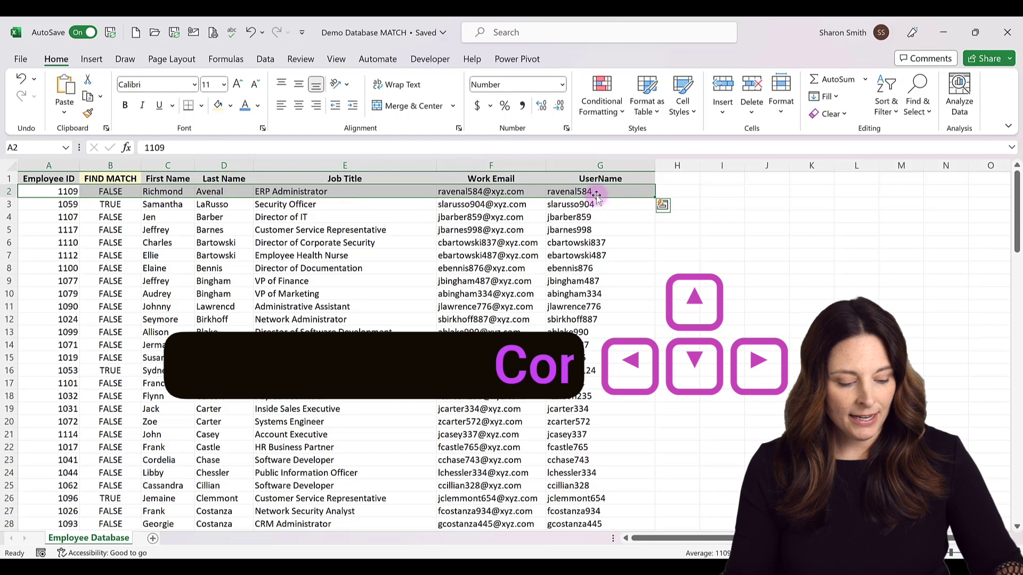
pyautogui.hotkey('ctrl', 'shift', 'Down')
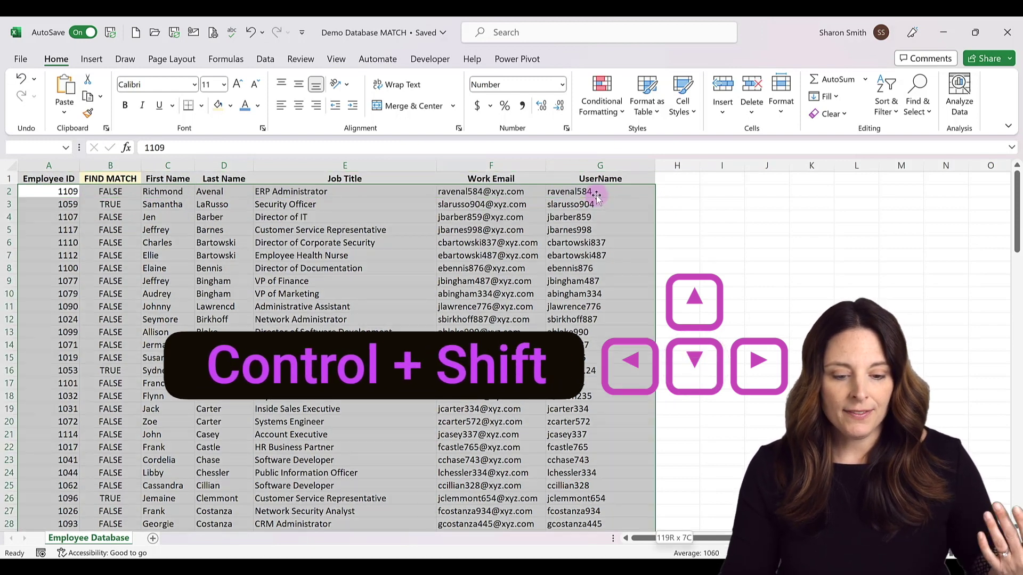
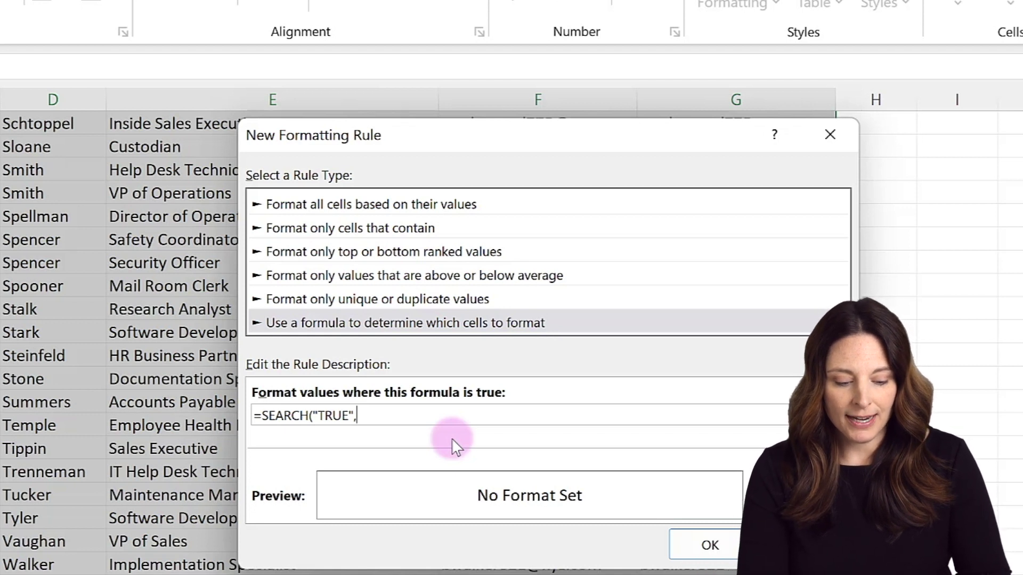
# - Complete the conditional formatting rule formula as =SEARCH("TRUE",$A2&$B2&$C2&$D2&$E2&$F2&$G2)
pyautogui.write('$')
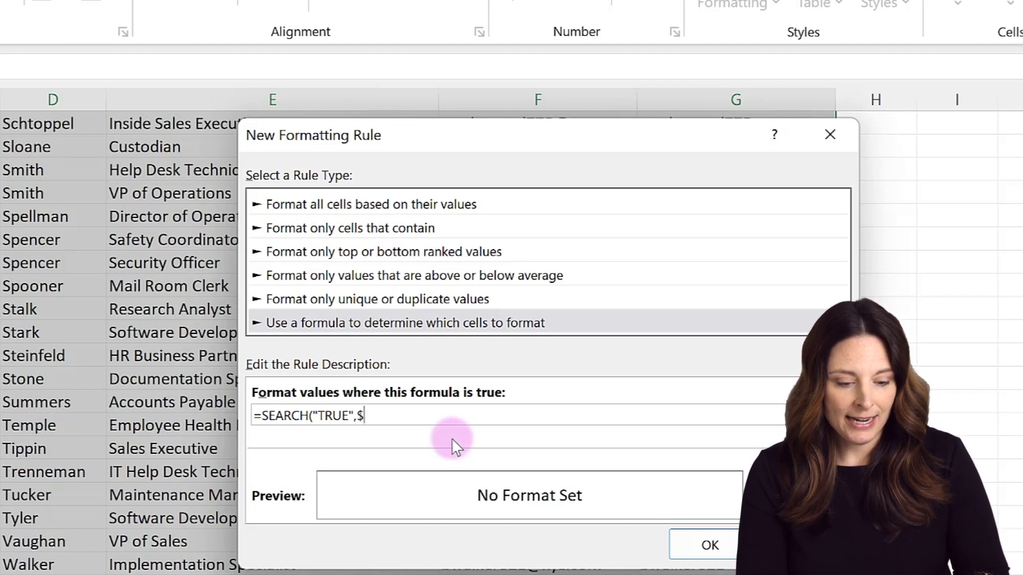
pyautogui.write('A2')
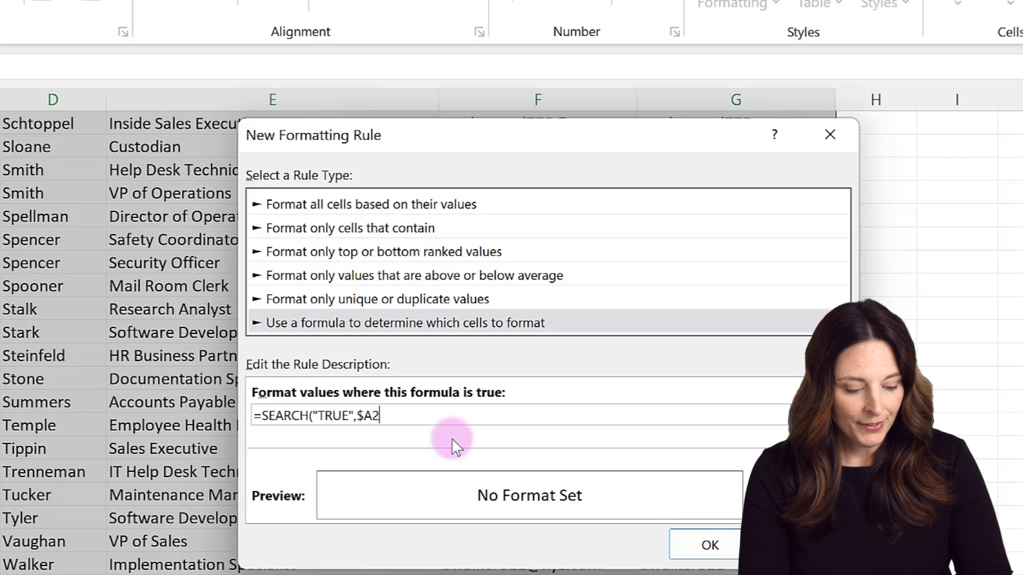
pyautogui.write('&')
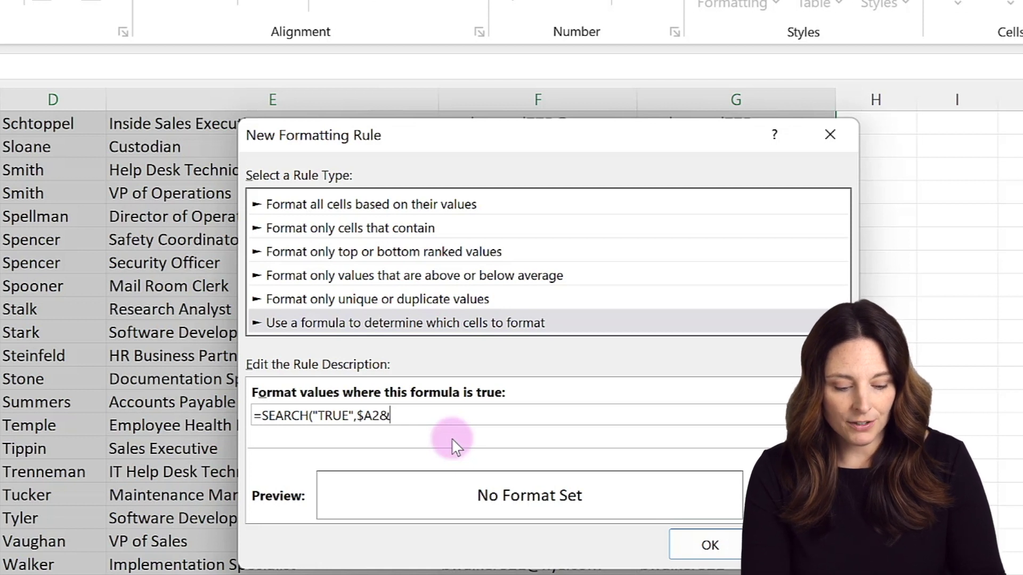
pyautogui.write('$B2')
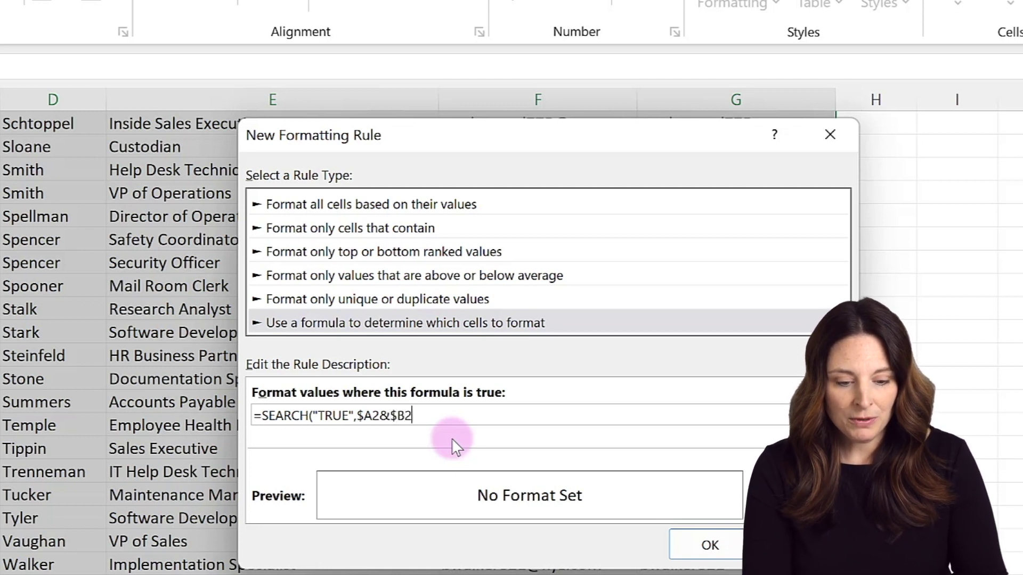
pyautogui.write('&')
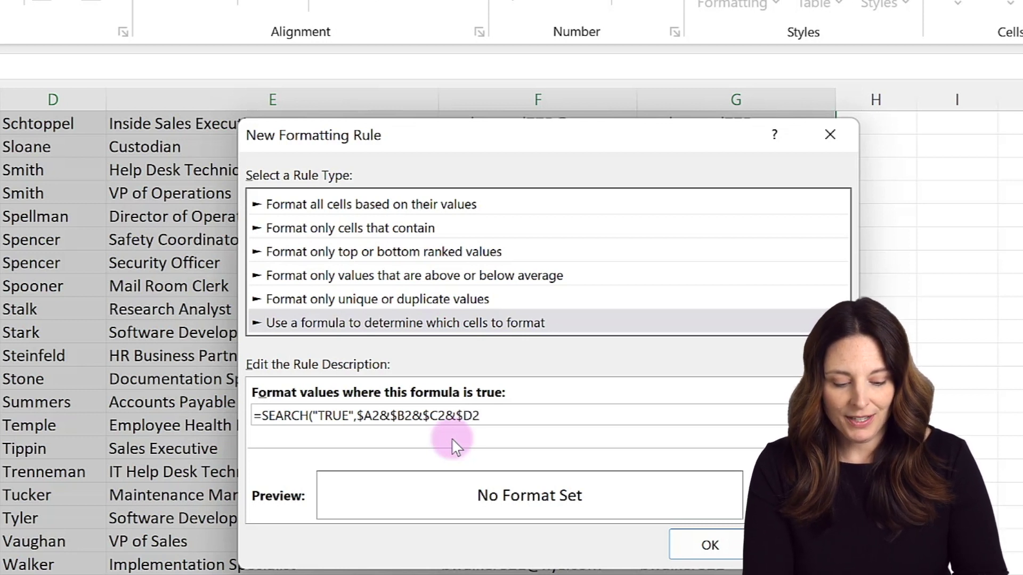
pyautogui.write('&$')
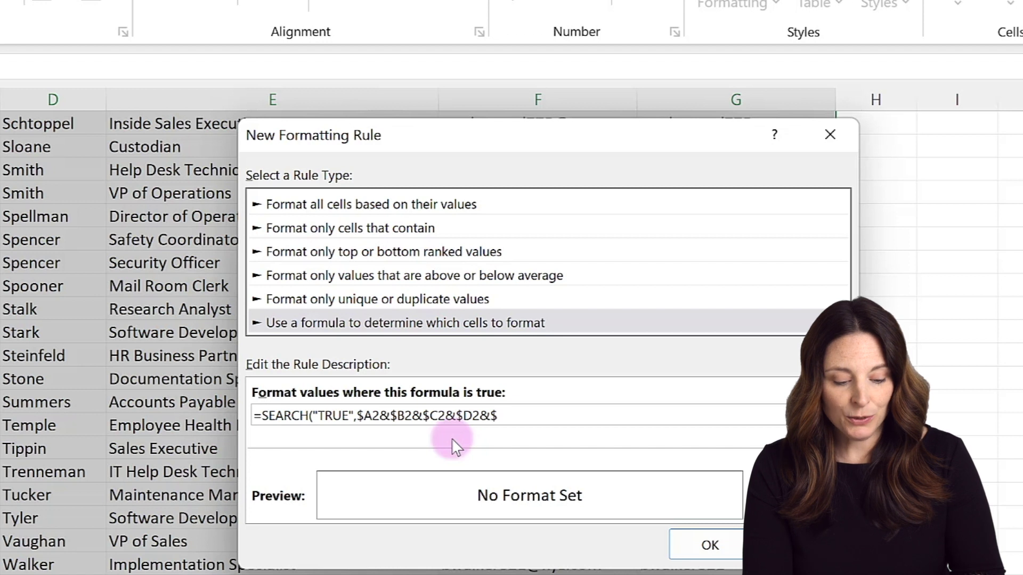
pyautogui.write('E2')
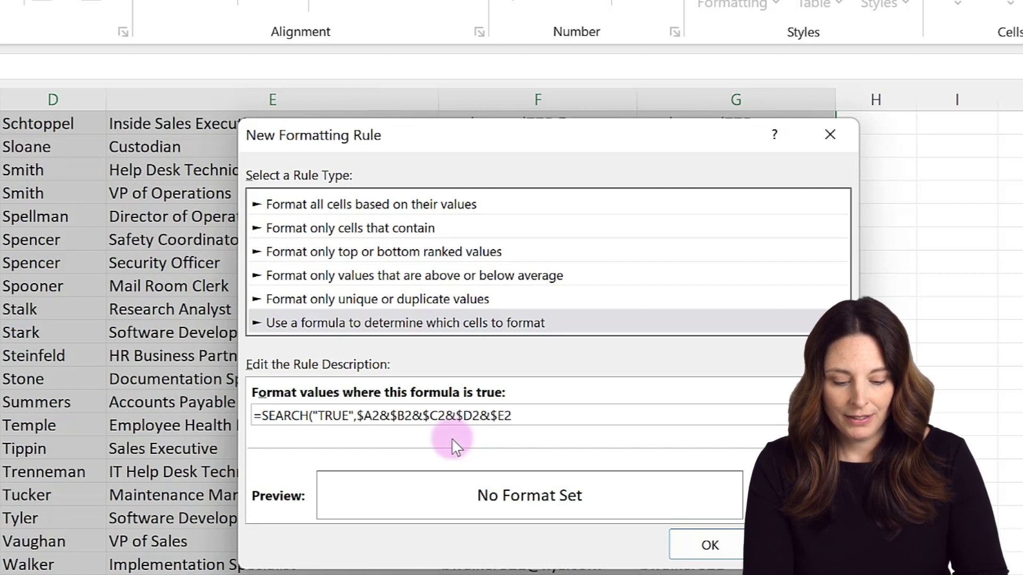
pyautogui.write('&')
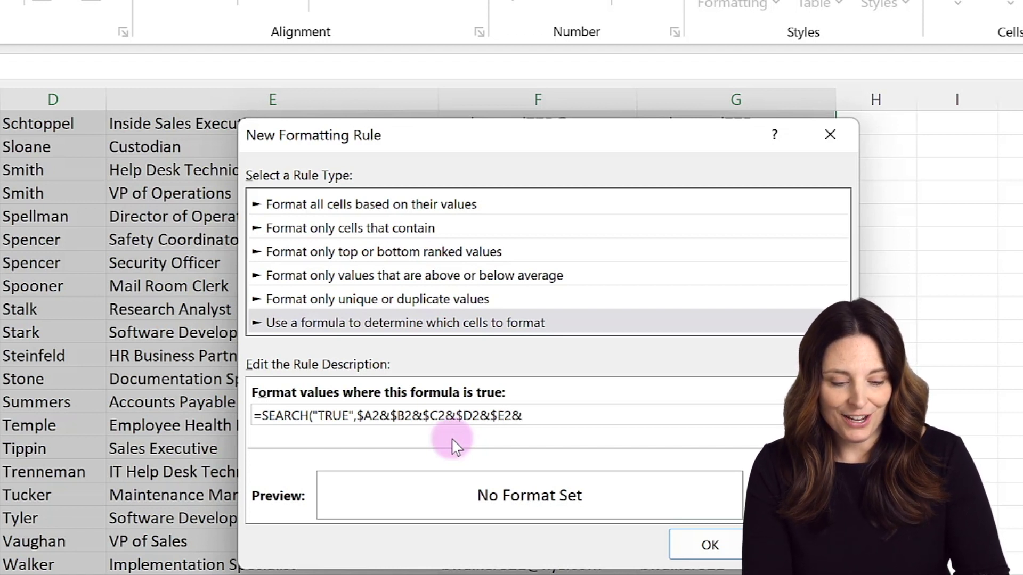
pyautogui.write('$')
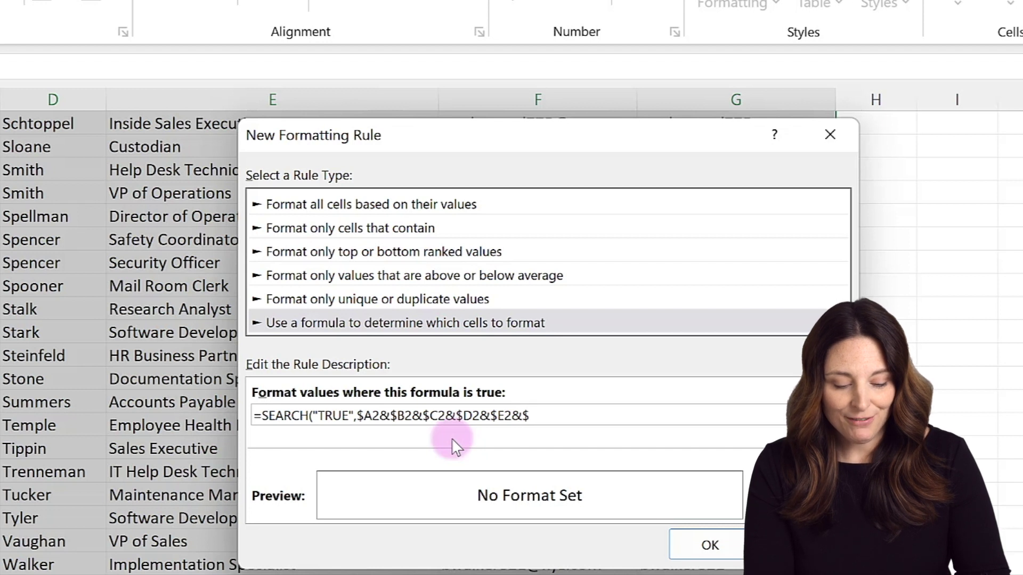
pyautogui.write('F')
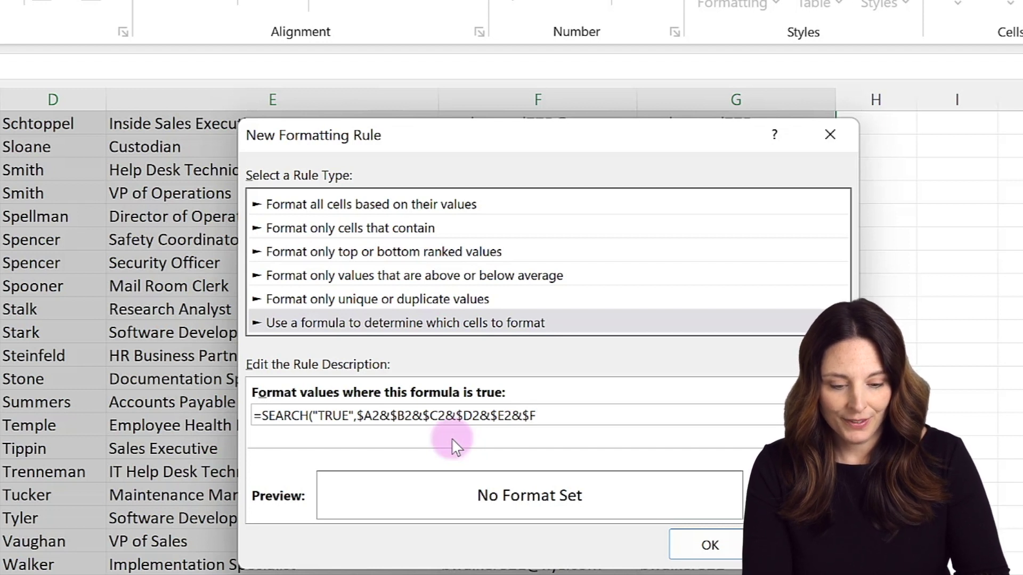
pyautogui.write('2&')
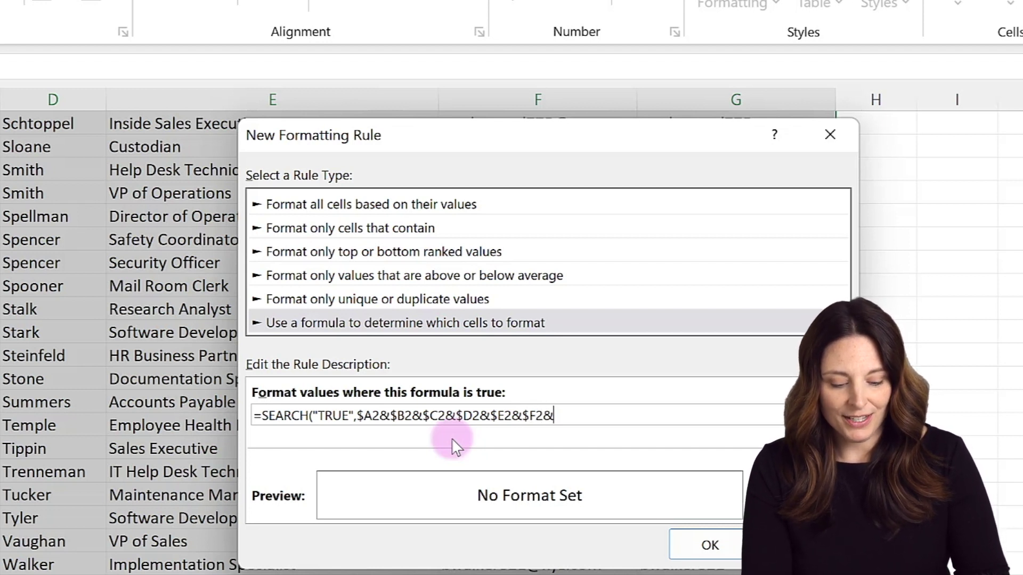
pyautogui.write('$G2')
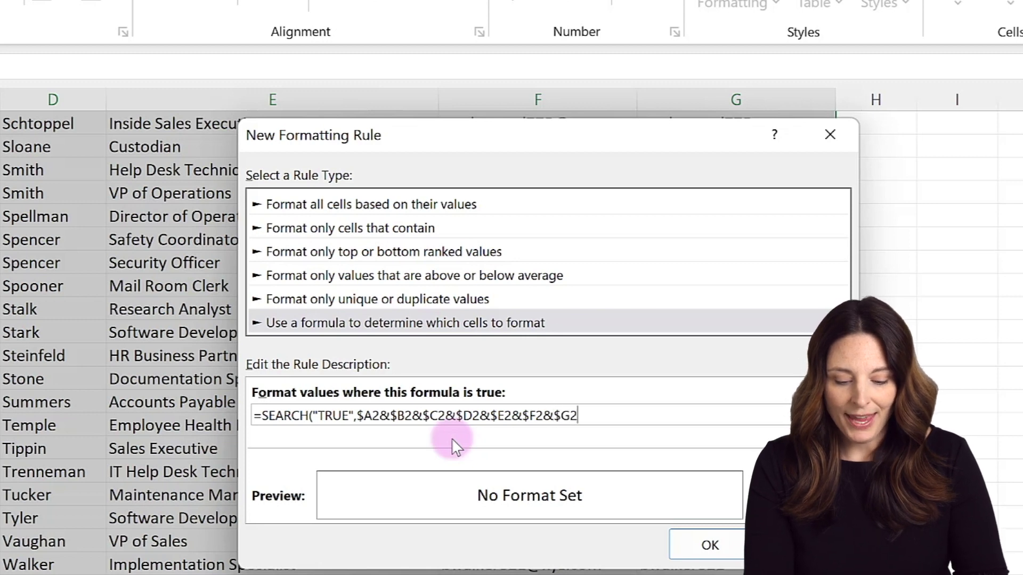
pyautogui.write(')')
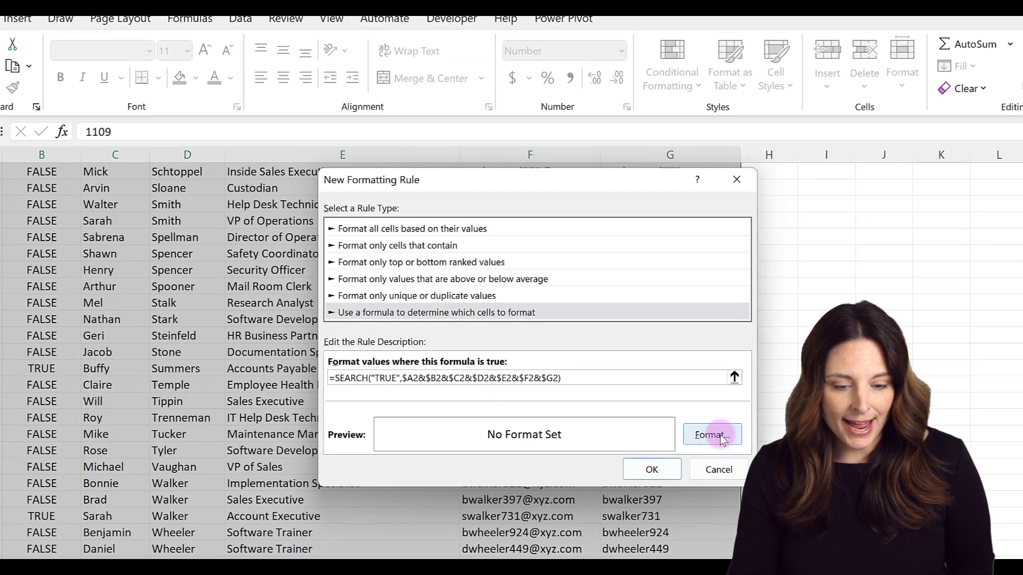
# - Give the formula rule a bright yellow background fill and apply it to the selected records
pyautogui.click(720, 435)
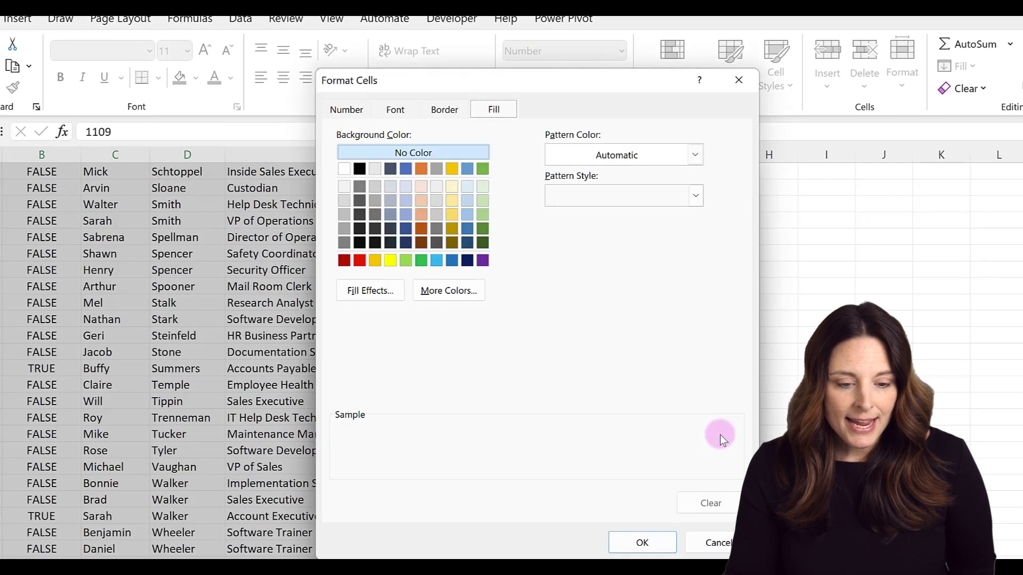
pyautogui.click(345, 109)
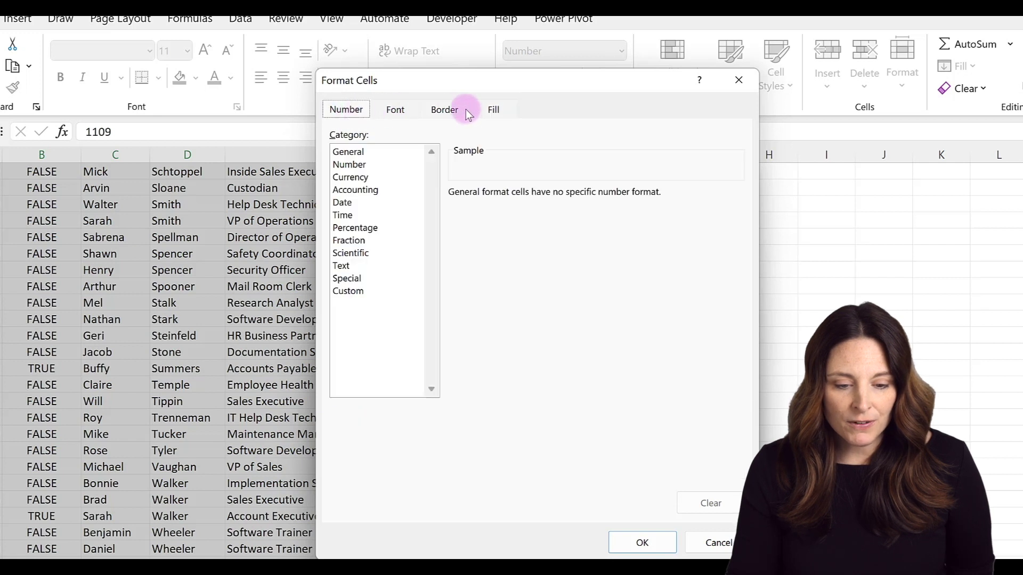
pyautogui.click(493, 110)
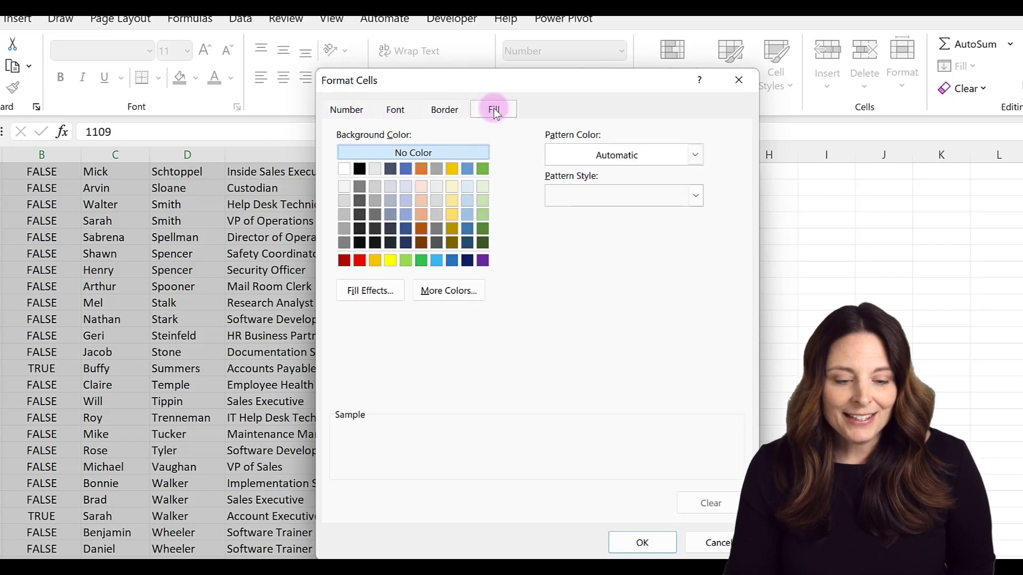
pyautogui.click(391, 261)
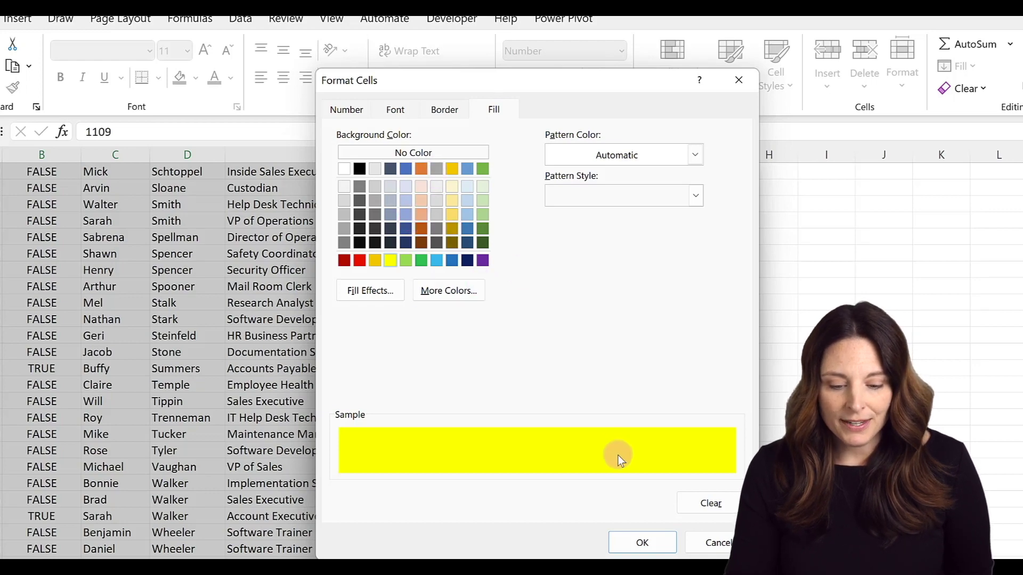
pyautogui.click(657, 543)
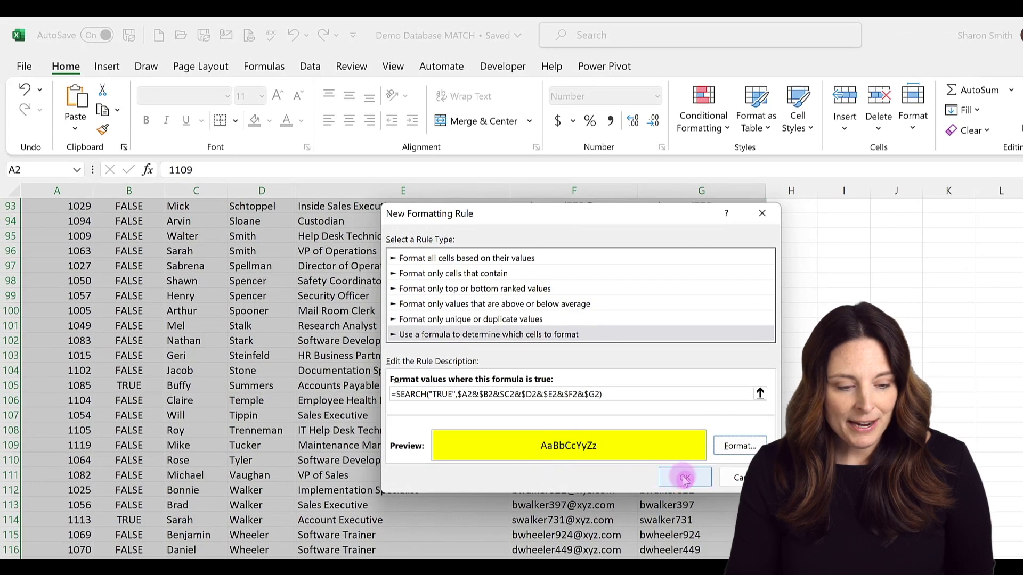
pyautogui.click(684, 478)
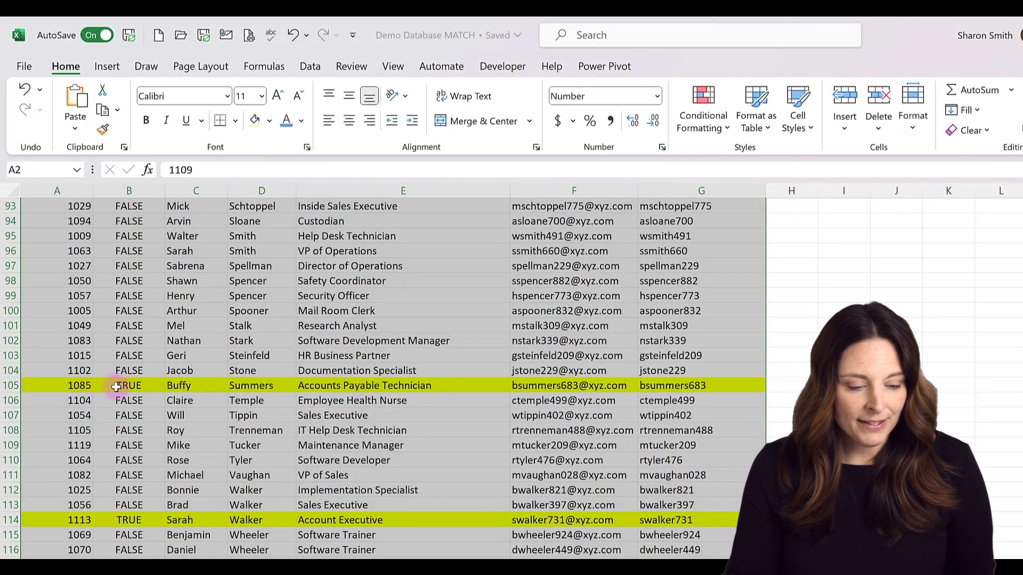
# - Deselect the records and review the highlighted matching rows from the end of the list back up to the header
pyautogui.click(137, 352)
pyautogui.scroll(6, 137, 352)
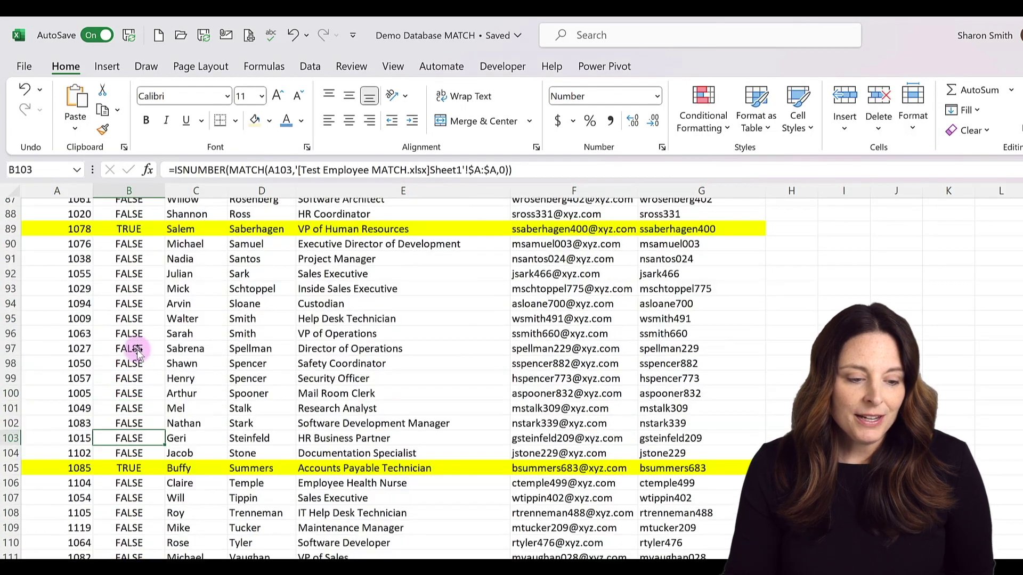
pyautogui.scroll(10, 137, 352)
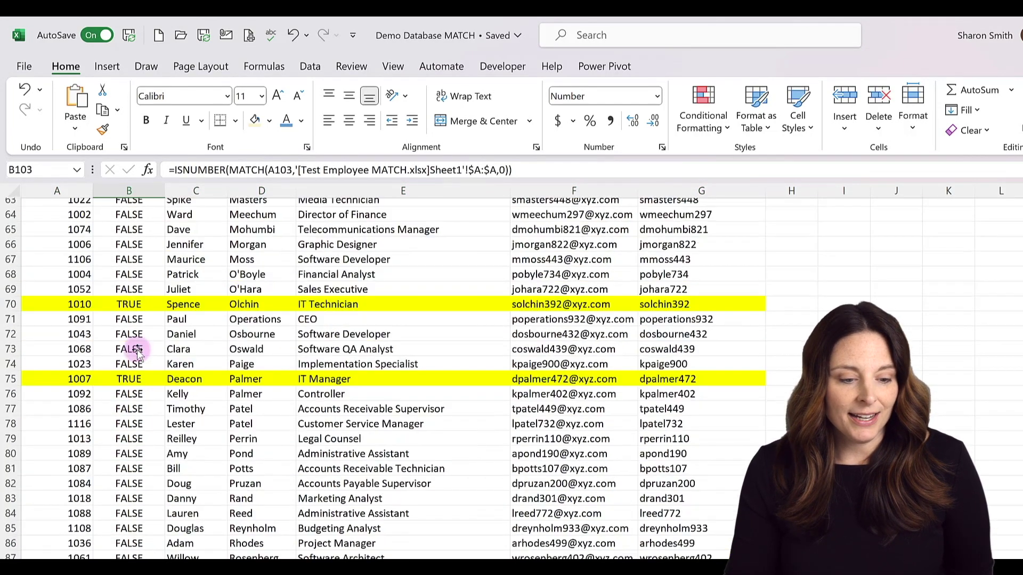
pyautogui.scroll(14, 138, 352)
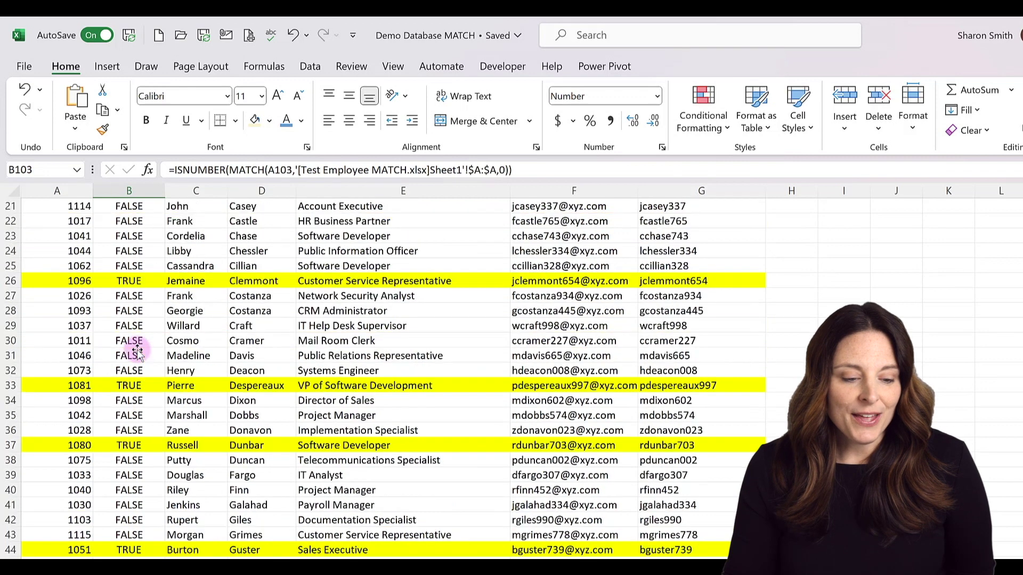
pyautogui.scroll(1, 138, 352)
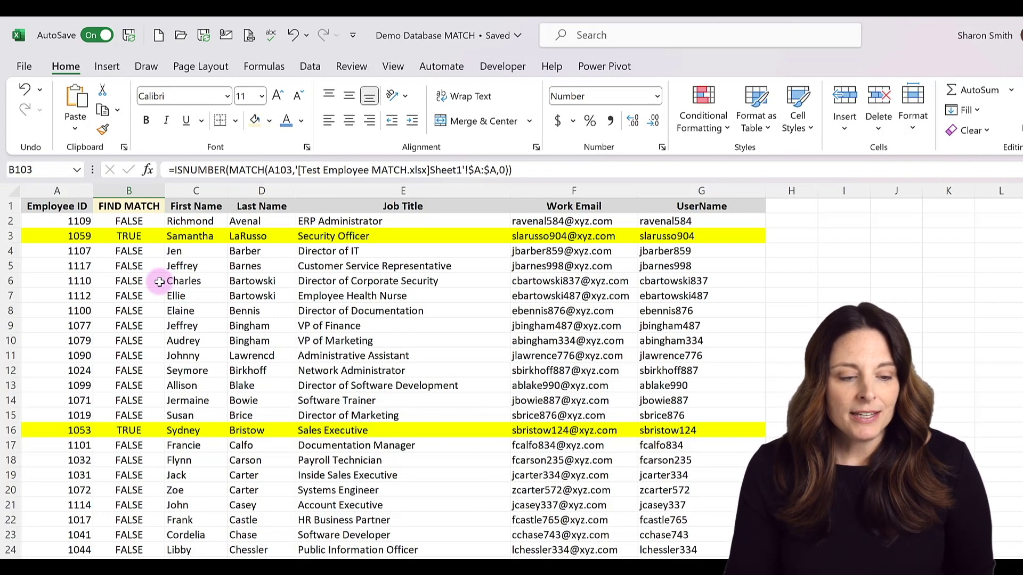
# - Try to recolor the matching record in A3:G3 with a light orange cell fill
pyautogui.click(134, 234)
pyautogui.moveTo(46, 234); pyautogui.dragTo(723, 236)
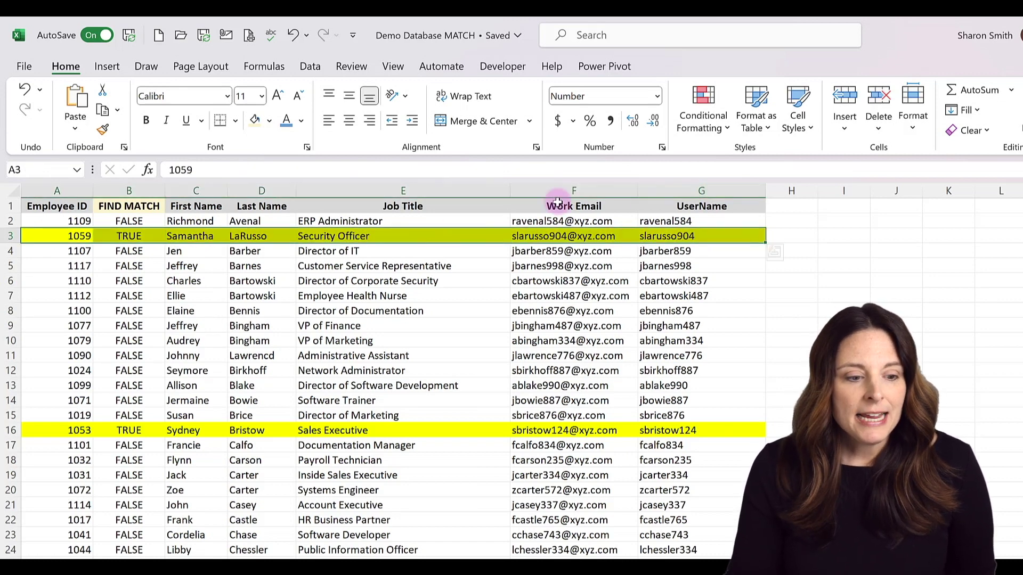
pyautogui.click(270, 121)
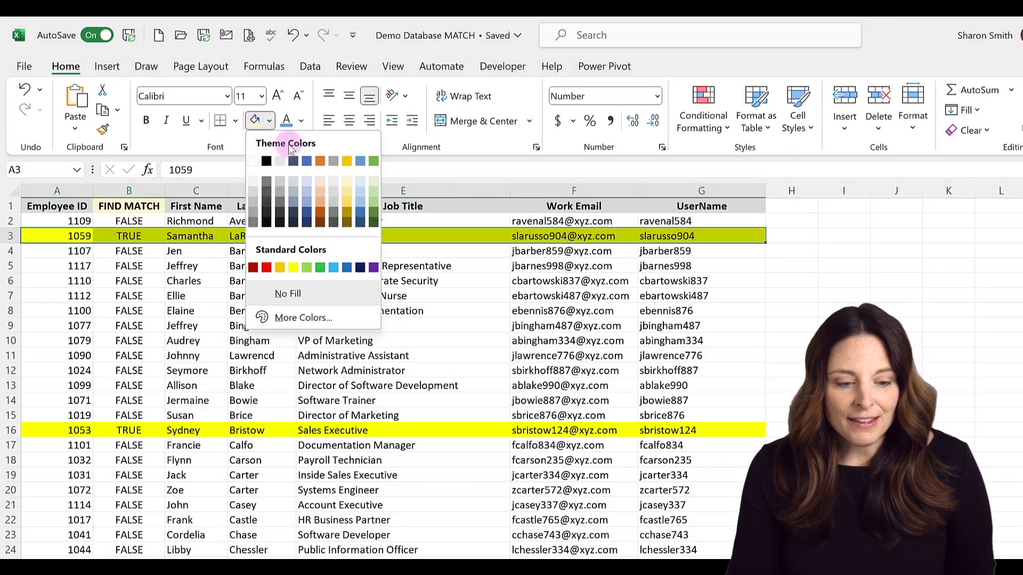
pyautogui.click(319, 180)
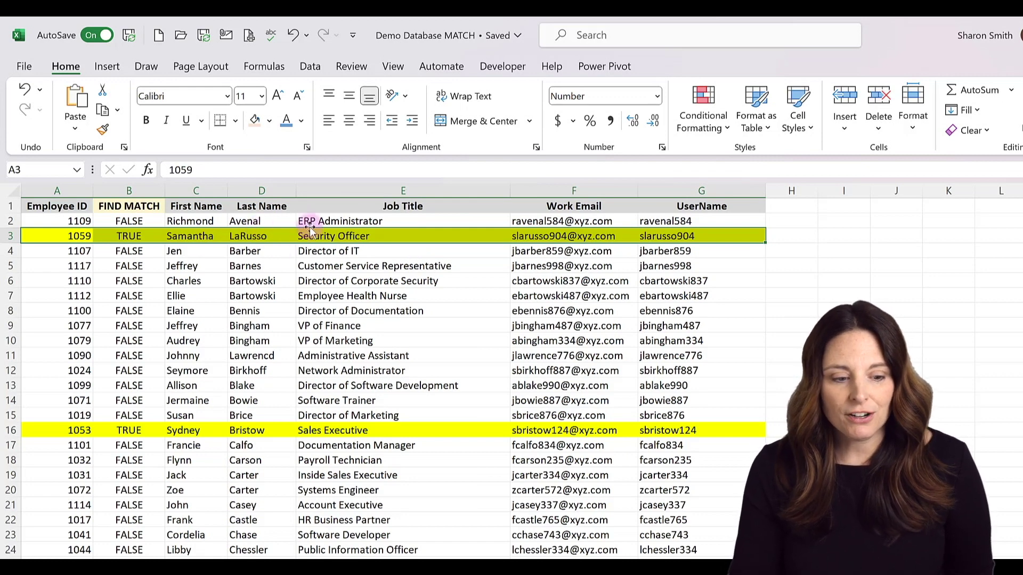
# - With A3:G3 selected, try to clear the conditional formatting rules from the entire sheet
pyautogui.moveTo(64, 236); pyautogui.dragTo(706, 234)
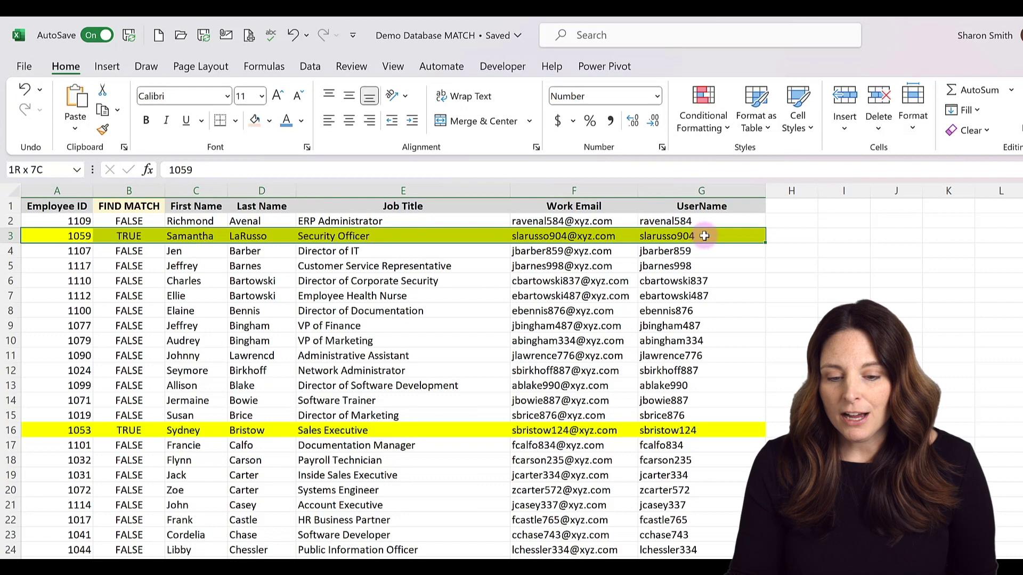
pyautogui.click(716, 128)
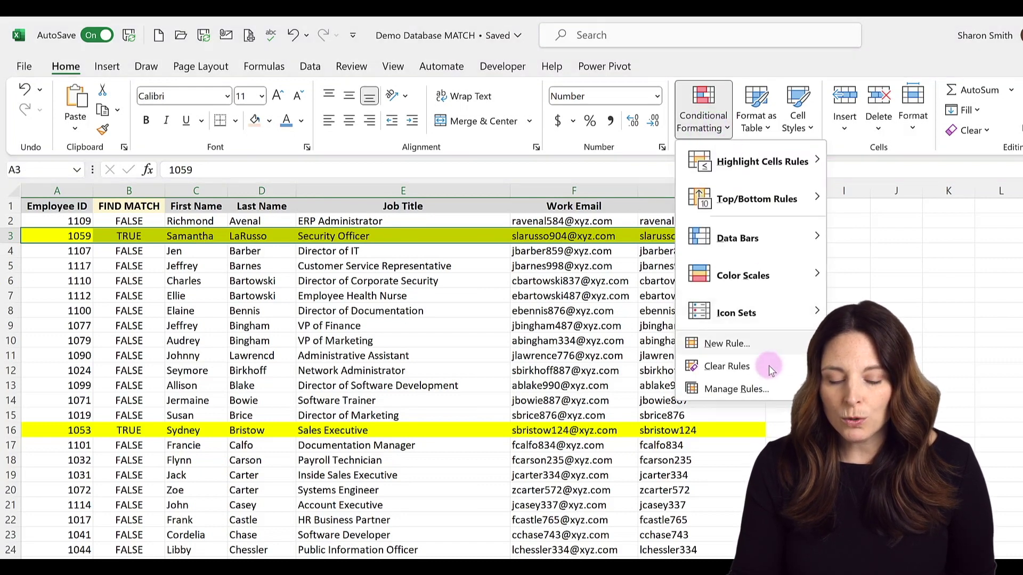
pyautogui.click(769, 369)
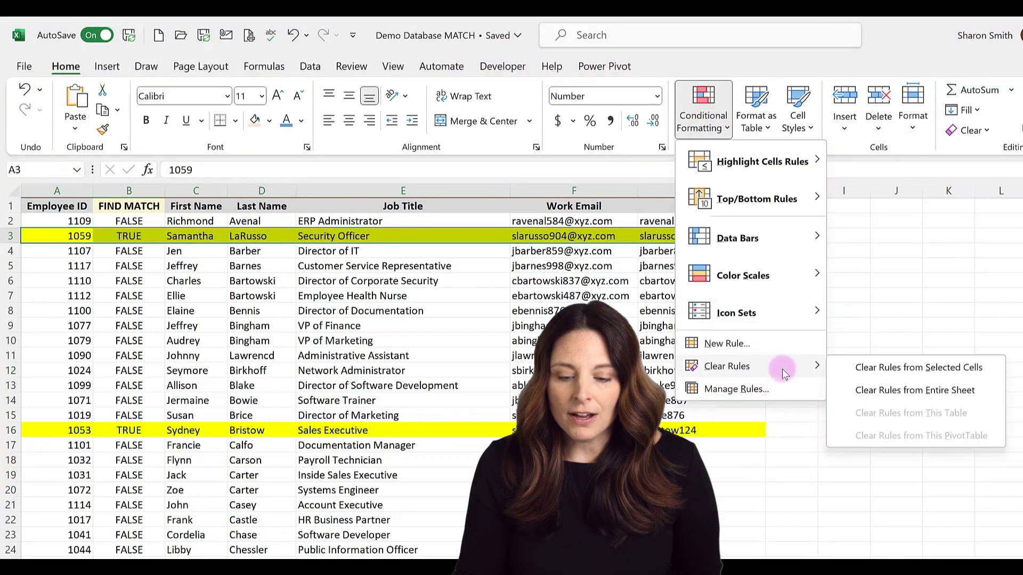
pyautogui.click(922, 390)
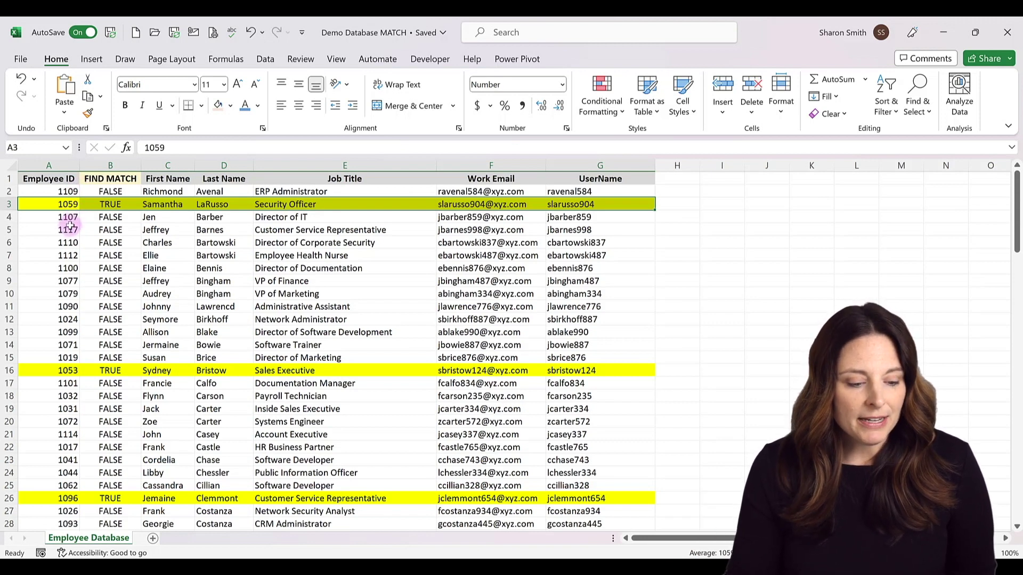
# - Create a copy of the Employee Database sheet at the end of the same workbook
pyautogui.rightClick(99, 540)
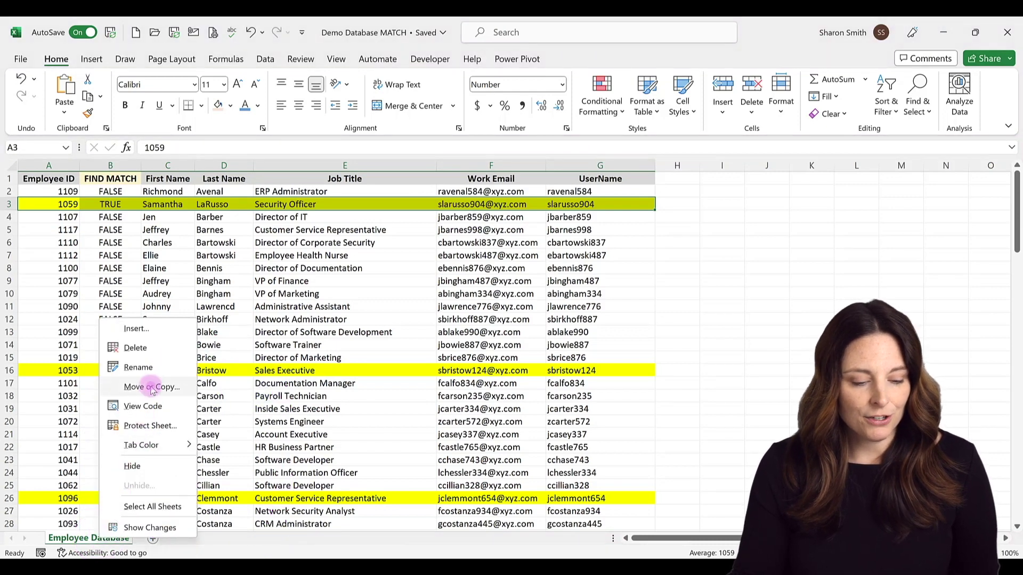
pyautogui.click(153, 389)
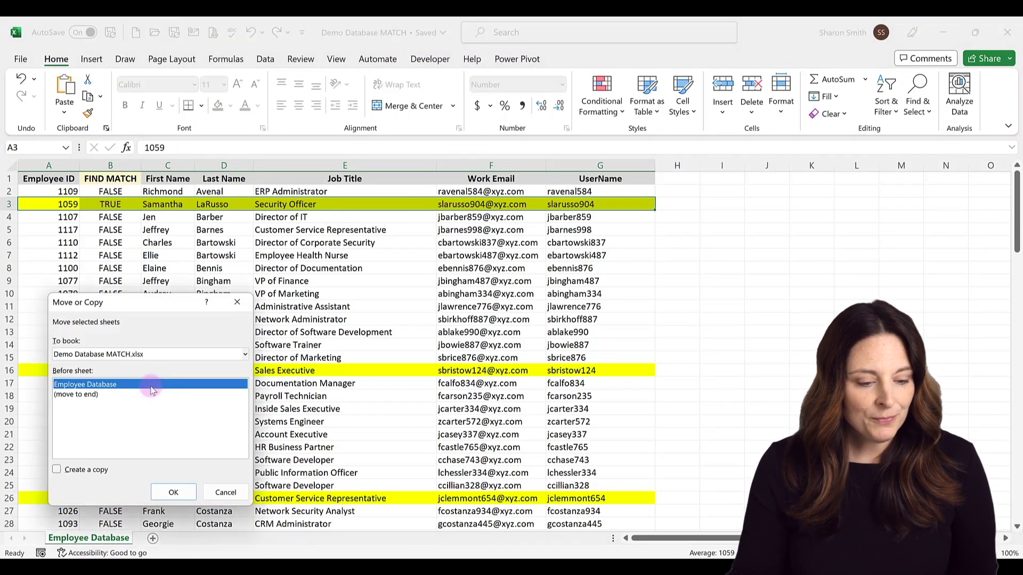
pyautogui.click(91, 397)
pyautogui.click(57, 469)
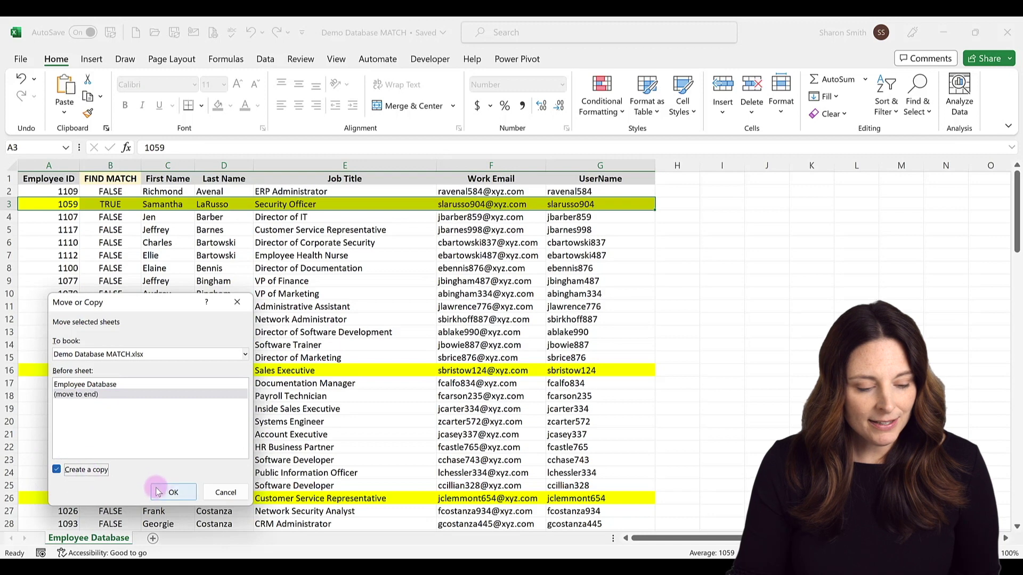
pyautogui.click(174, 493)
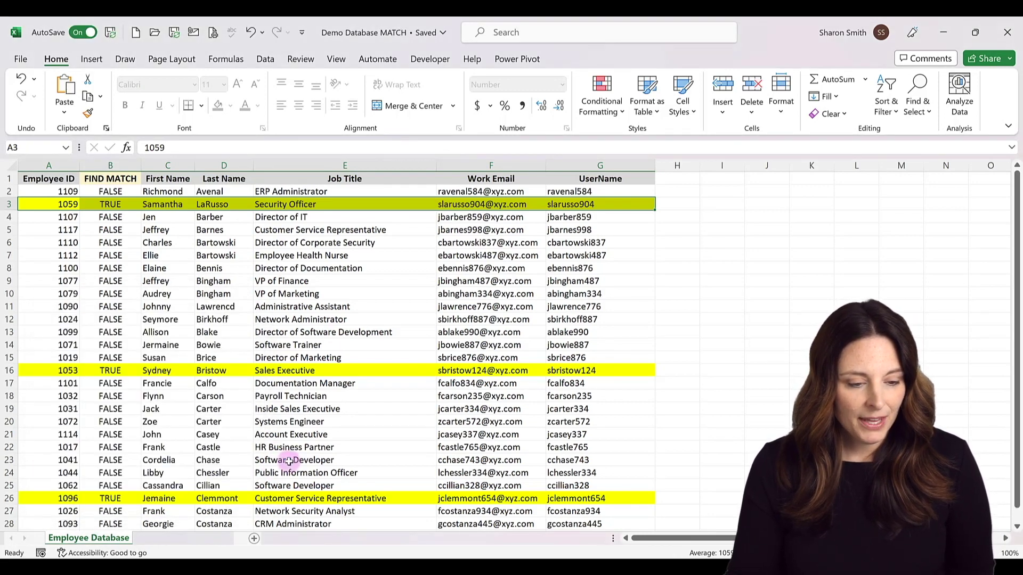
# - Select the whole Employee Database (2) sheet and clear its conditional formatting rules
pyautogui.click(12, 166)
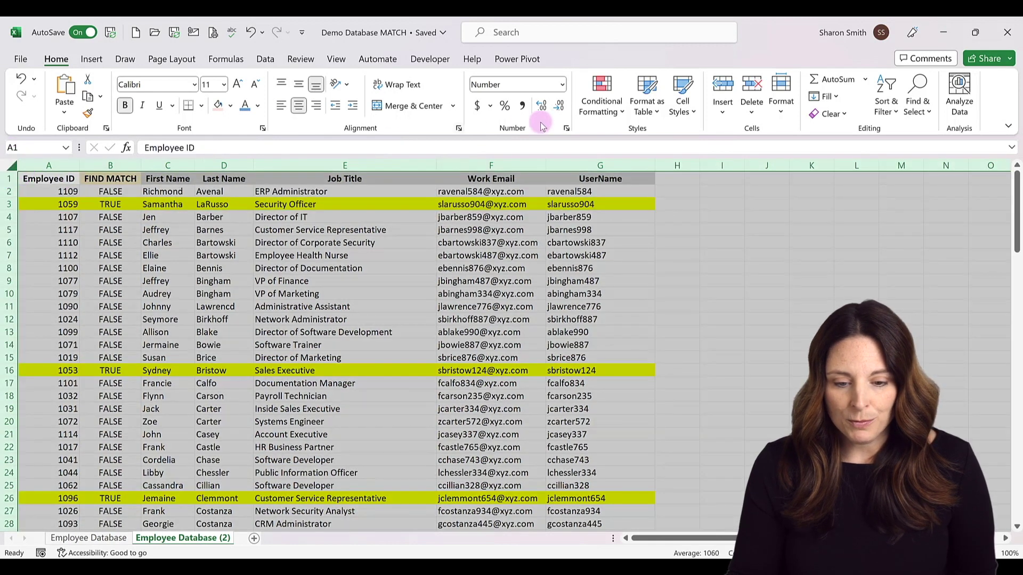
pyautogui.click(607, 113)
pyautogui.click(651, 315)
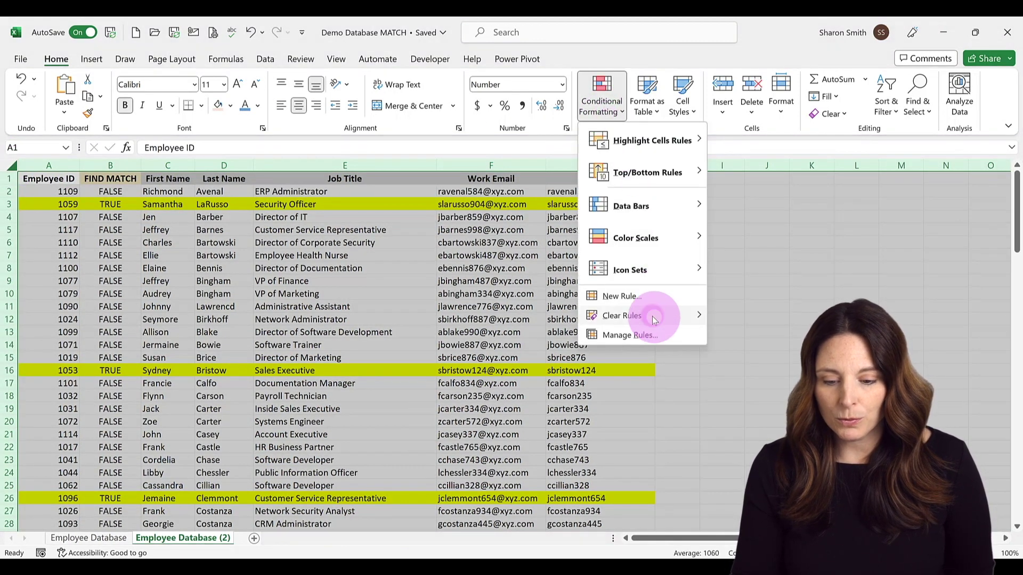
pyautogui.click(779, 337)
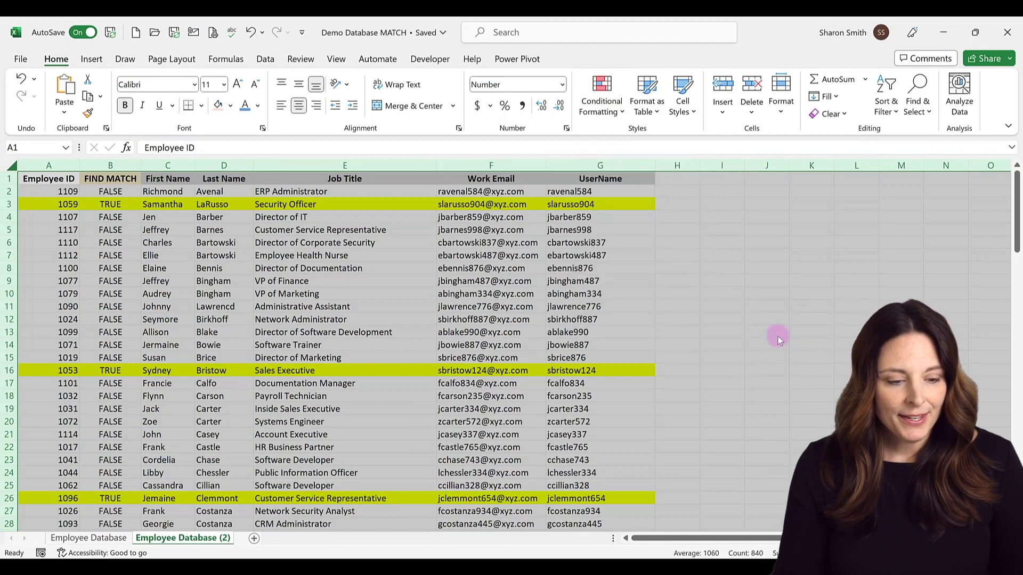
# - Remove the cell fill from the matching record in A3:G3
pyautogui.moveTo(40, 203); pyautogui.dragTo(591, 199)
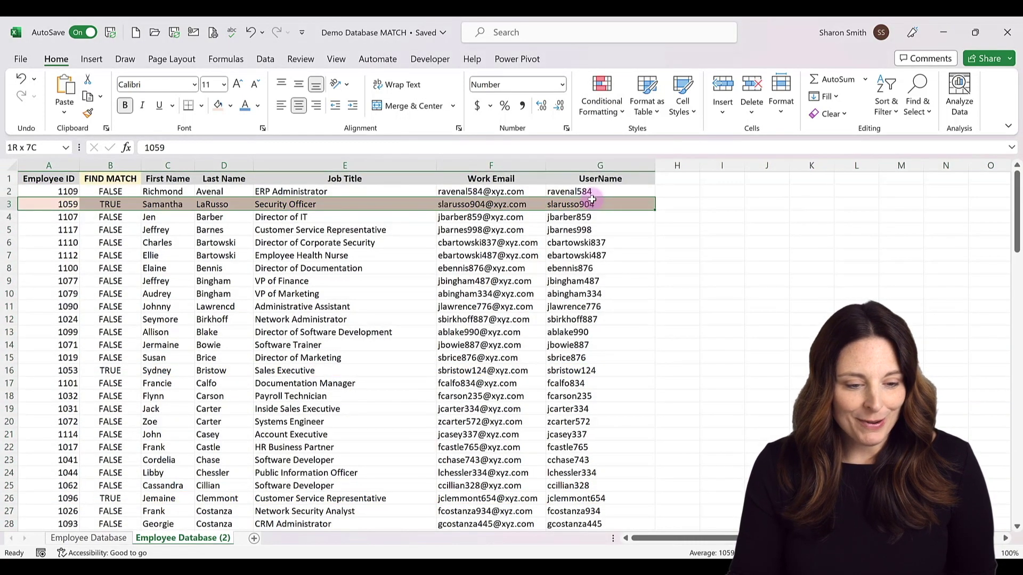
pyautogui.click(230, 105)
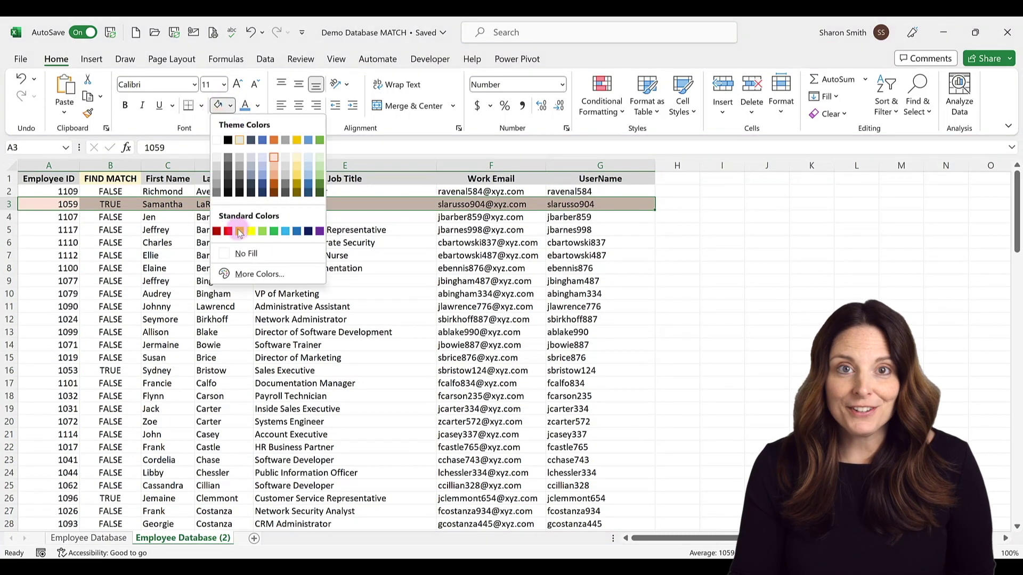
pyautogui.click(243, 248)
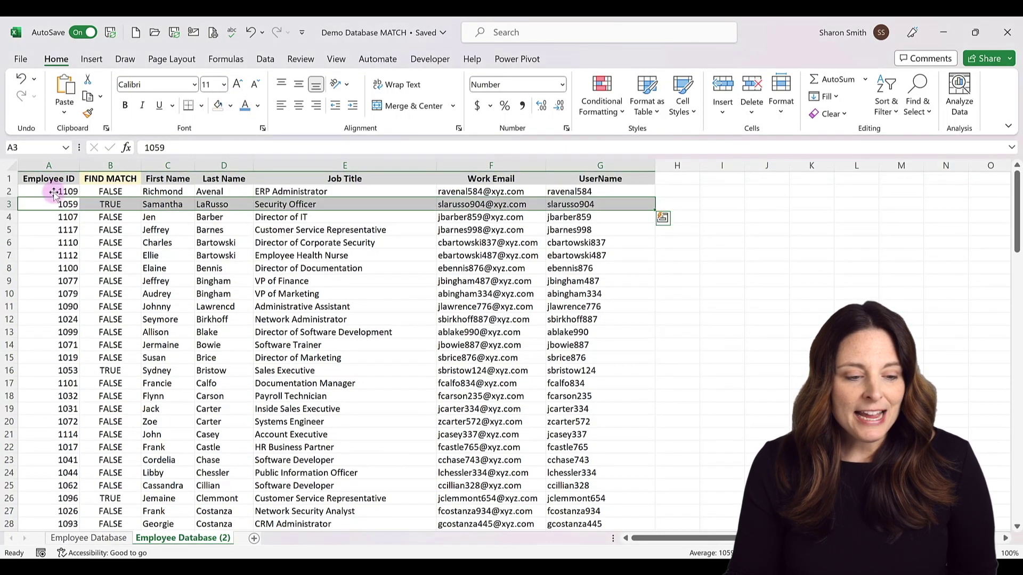
# - Add filters to the header row and filter the FIND MATCH column to show only TRUE records
pyautogui.click(64, 178)
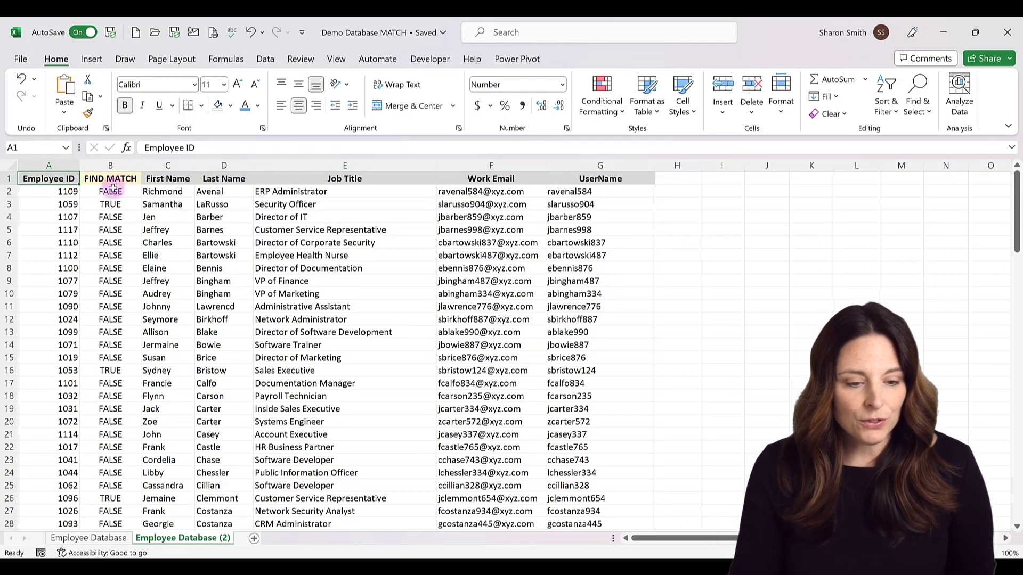
pyautogui.click(265, 59)
pyautogui.click(575, 110)
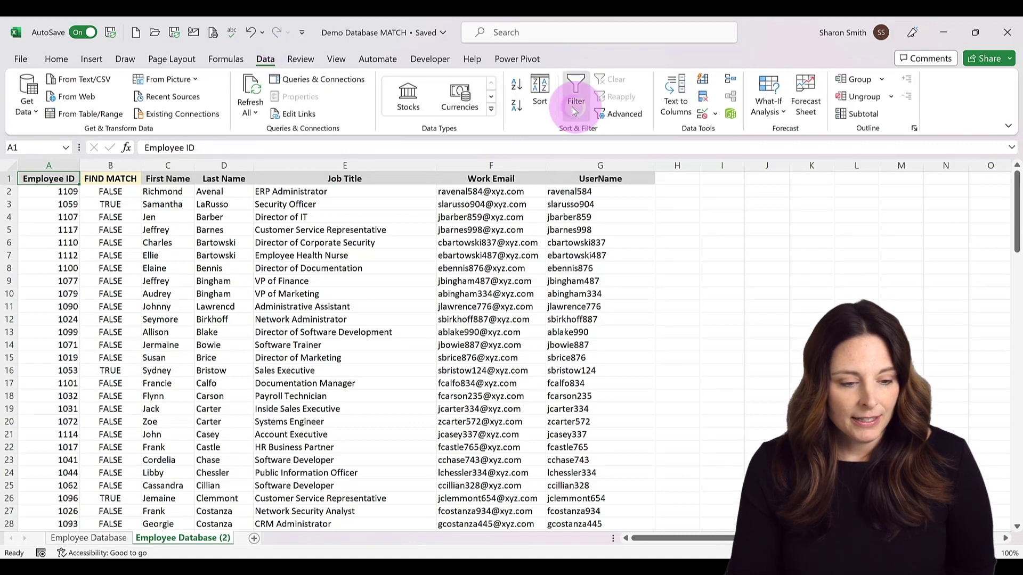
pyautogui.click(136, 179)
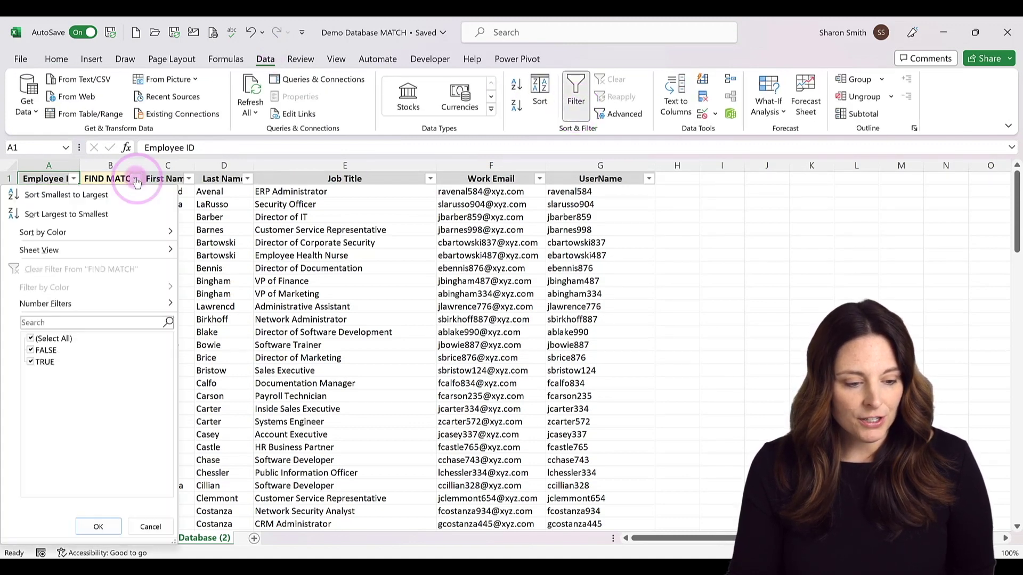
pyautogui.click(31, 351)
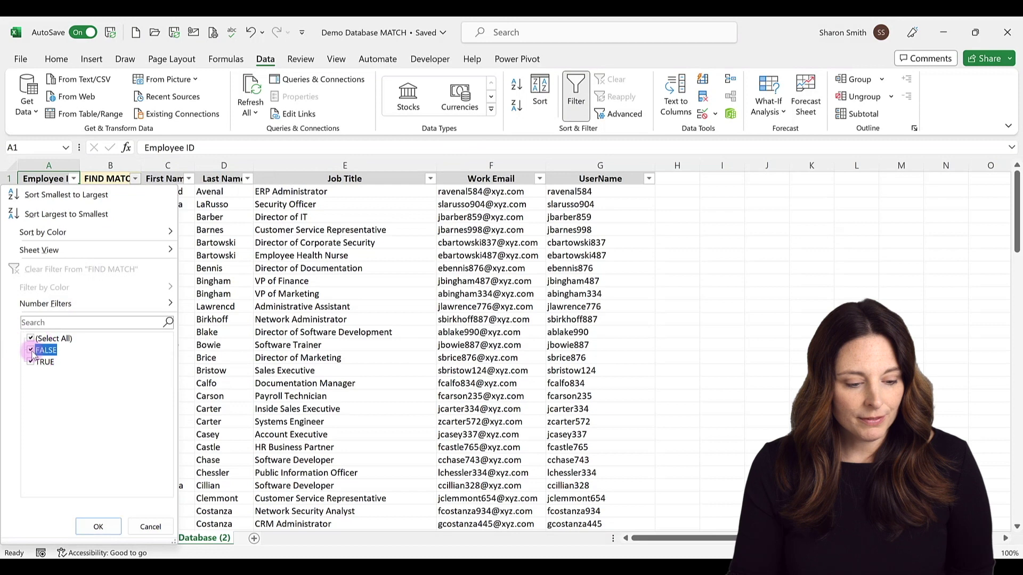
pyautogui.click(99, 527)
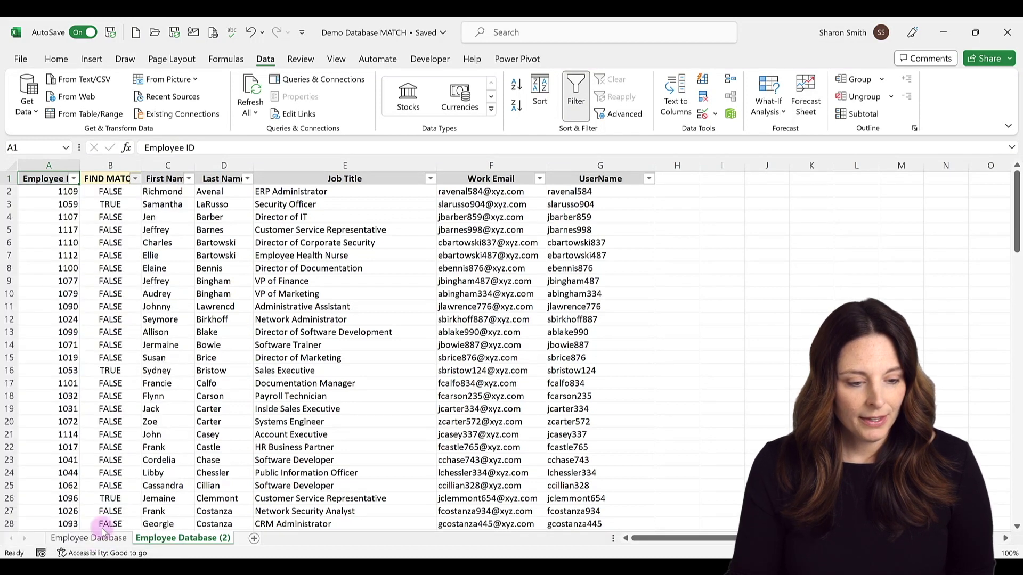
# - Fill all the filtered TRUE records, from row 3 through row 114 in columns A to G, with standard yellow
pyautogui.moveTo(69, 192); pyautogui.dragTo(629, 344)
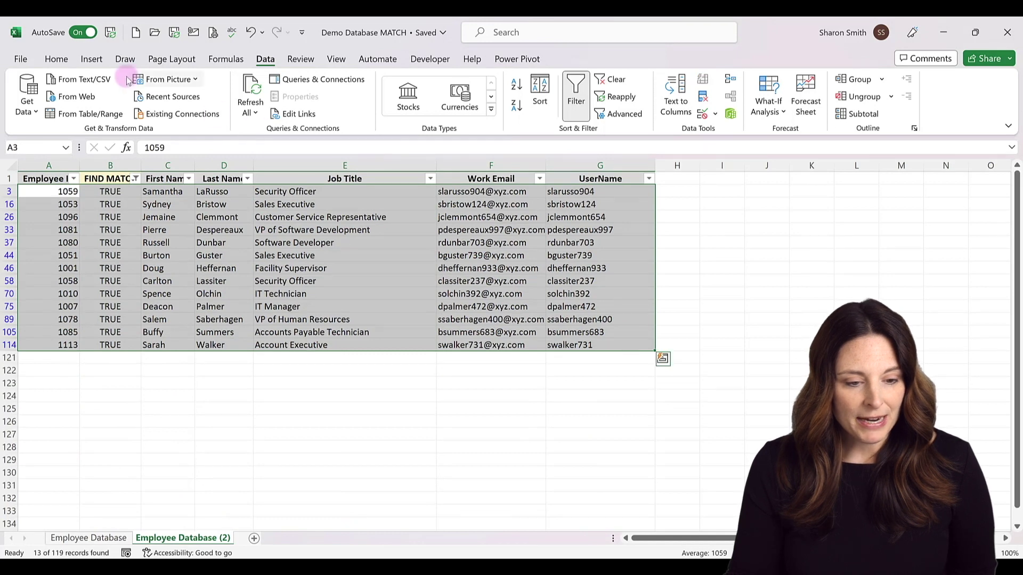
pyautogui.scroll(5, 250, 120)
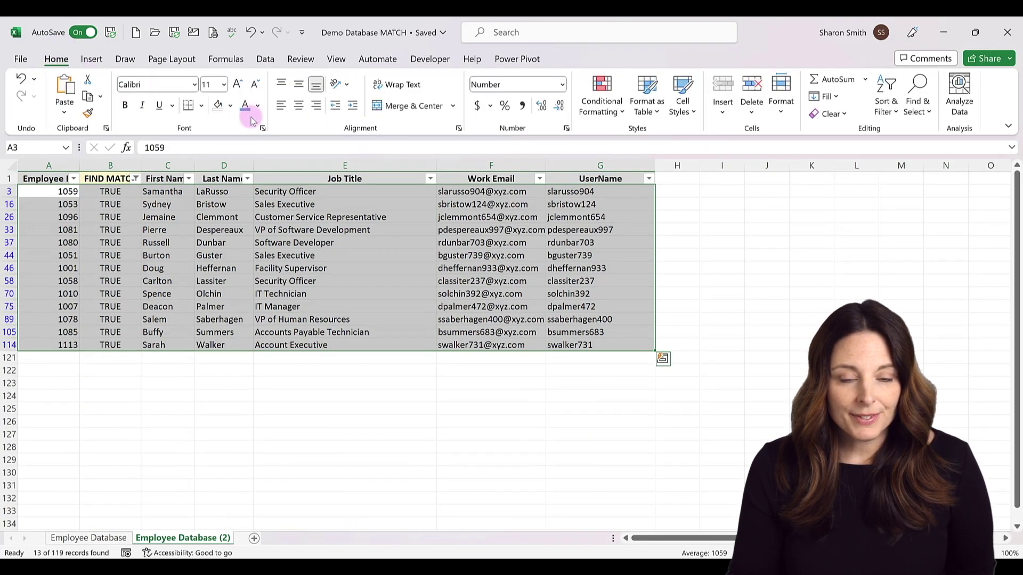
pyautogui.click(231, 107)
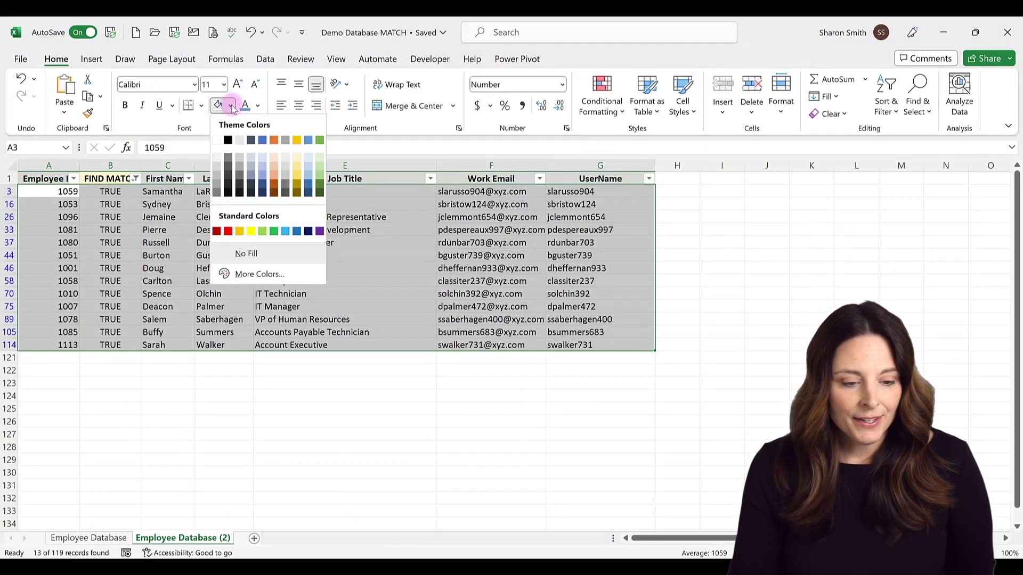
pyautogui.click(253, 232)
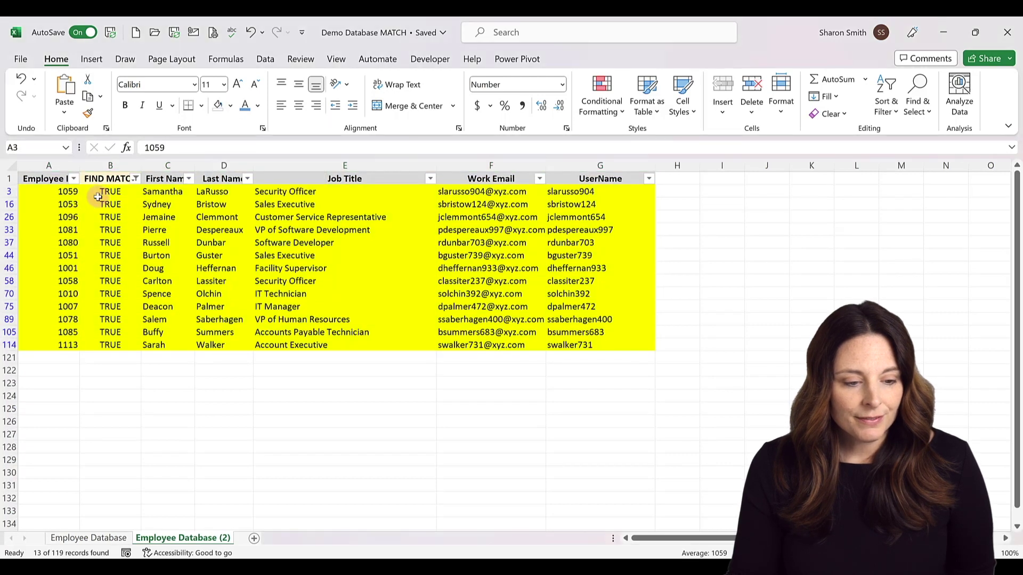
# - Clear the FIND MATCH filter to show all employee records again, keeping the header filters on
pyautogui.click(63, 178)
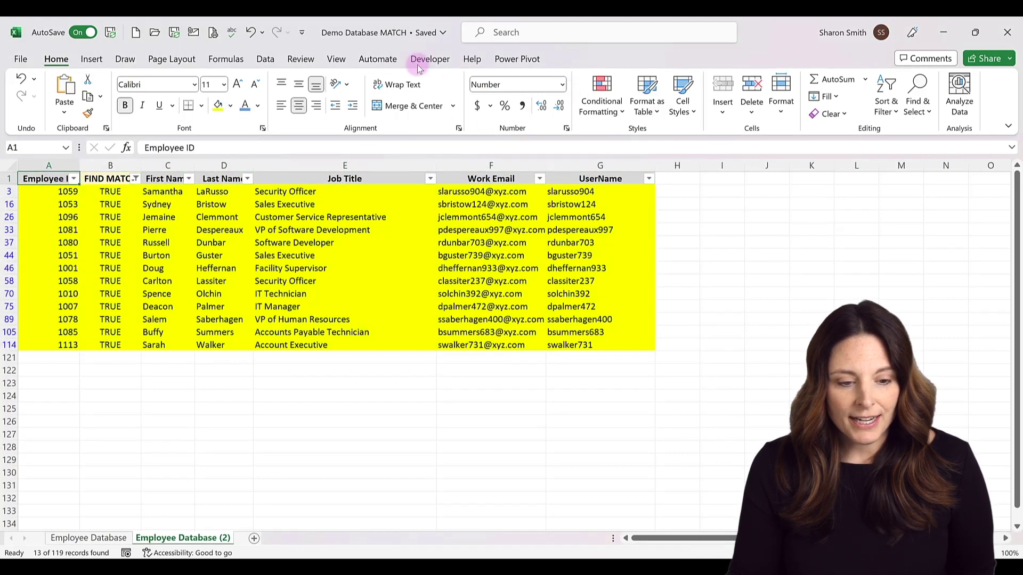
pyautogui.click(265, 58)
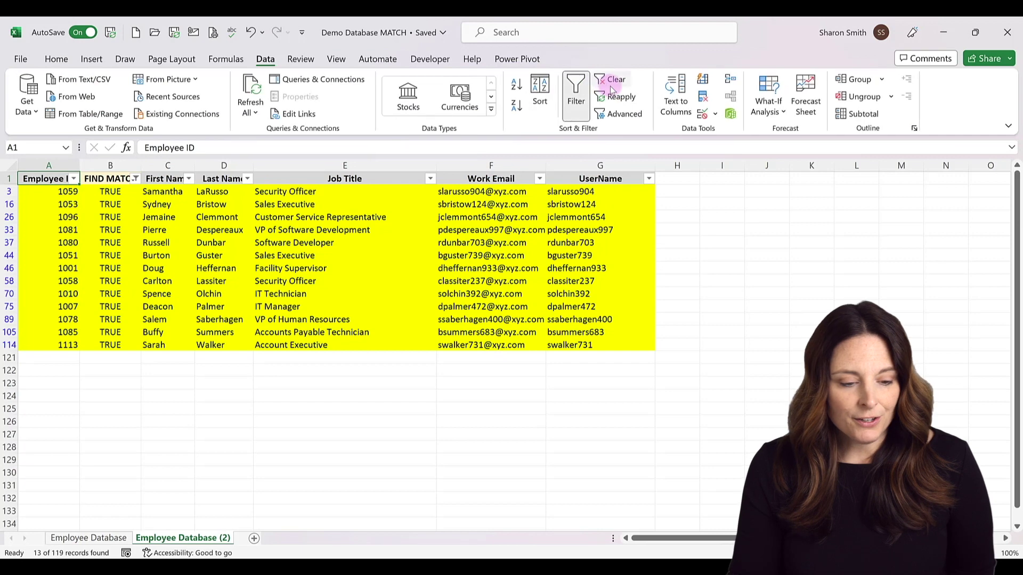
pyautogui.click(617, 81)
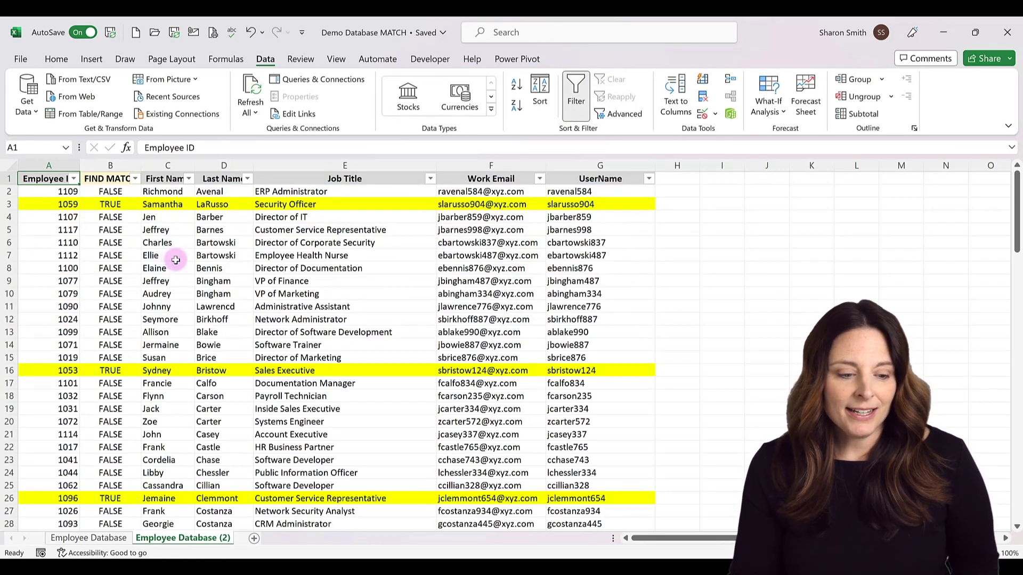
# - Recolor the matching record in A26:G26 with the standard orange cell fill and deselect it
pyautogui.scroll(-3, 175, 260)
pyautogui.moveTo(60, 384); pyautogui.dragTo(589, 379)
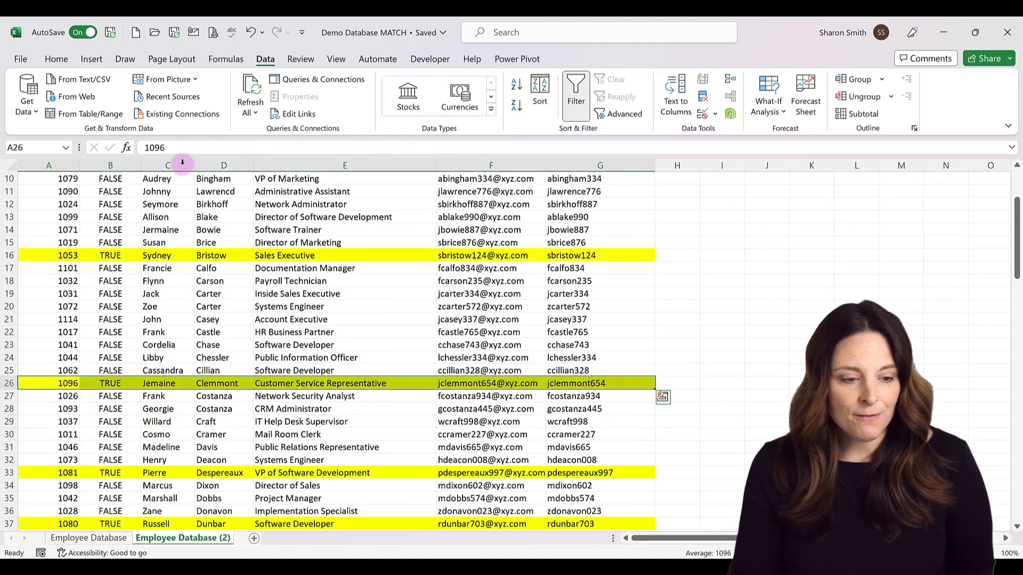
pyautogui.click(57, 60)
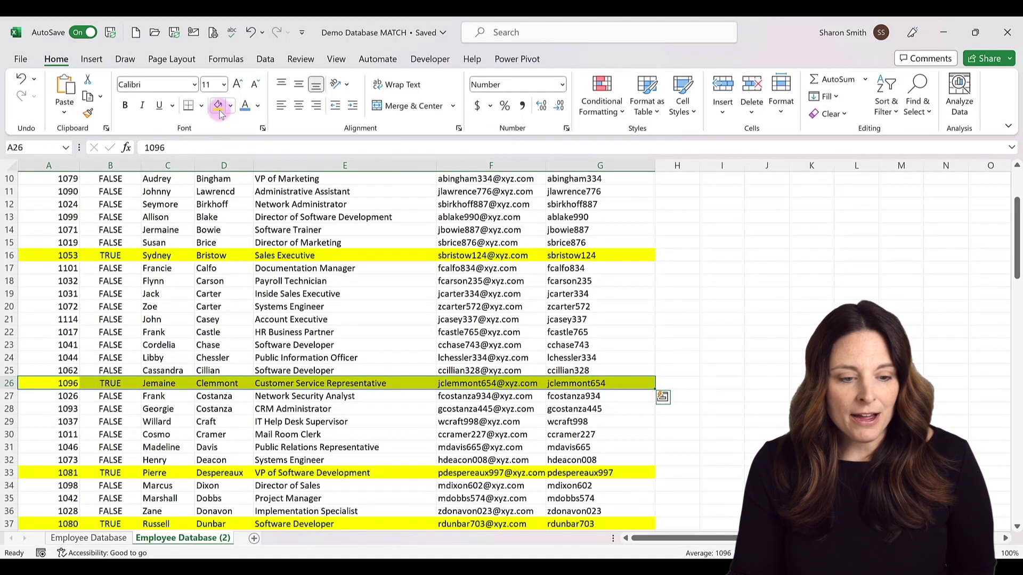
pyautogui.click(232, 107)
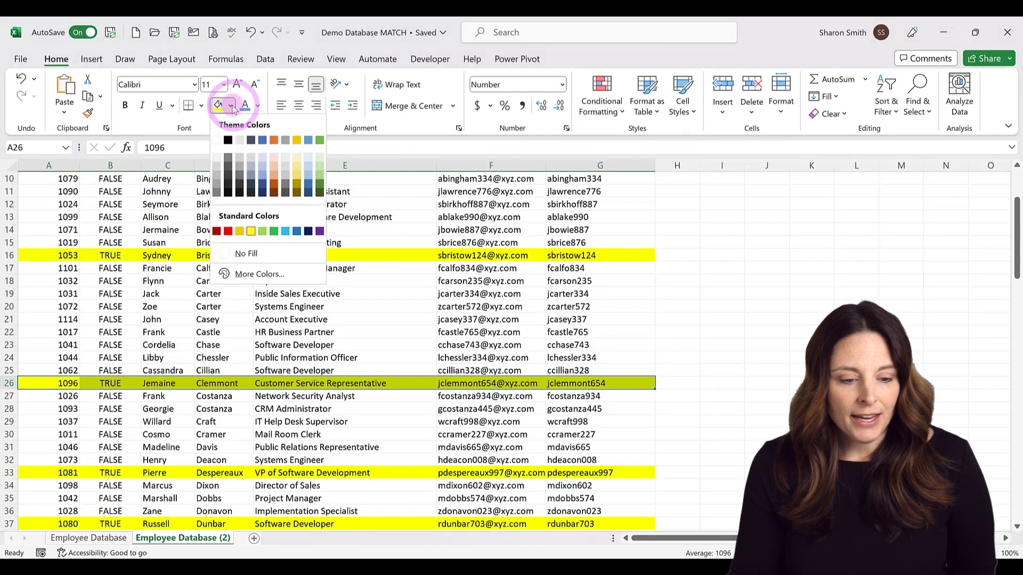
pyautogui.click(240, 233)
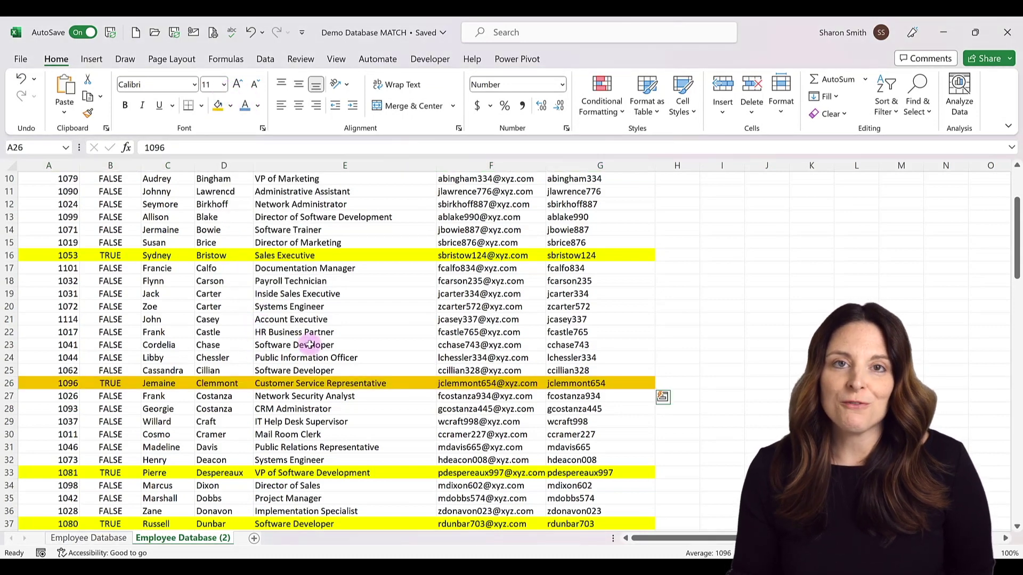
pyautogui.click(310, 346)
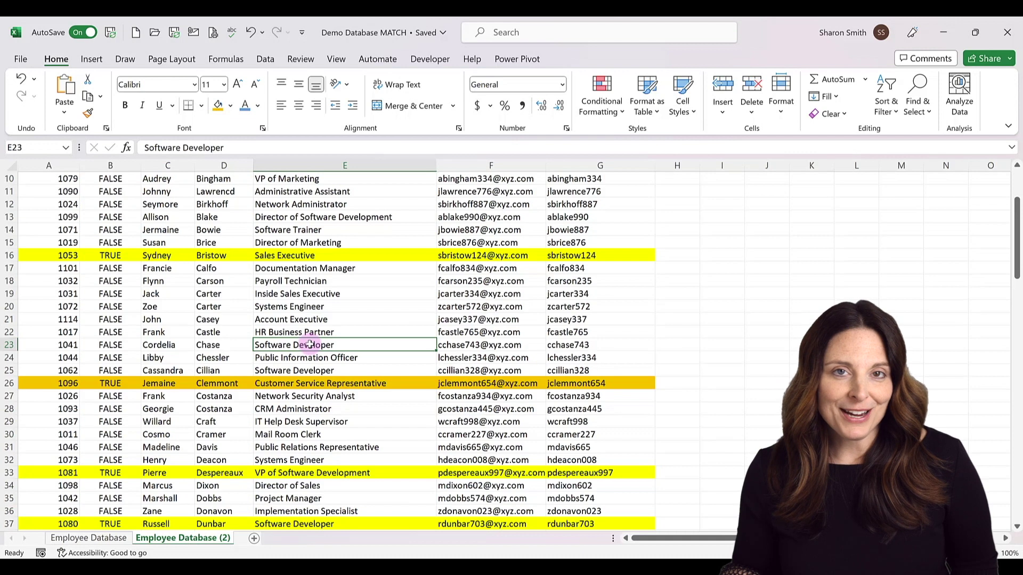